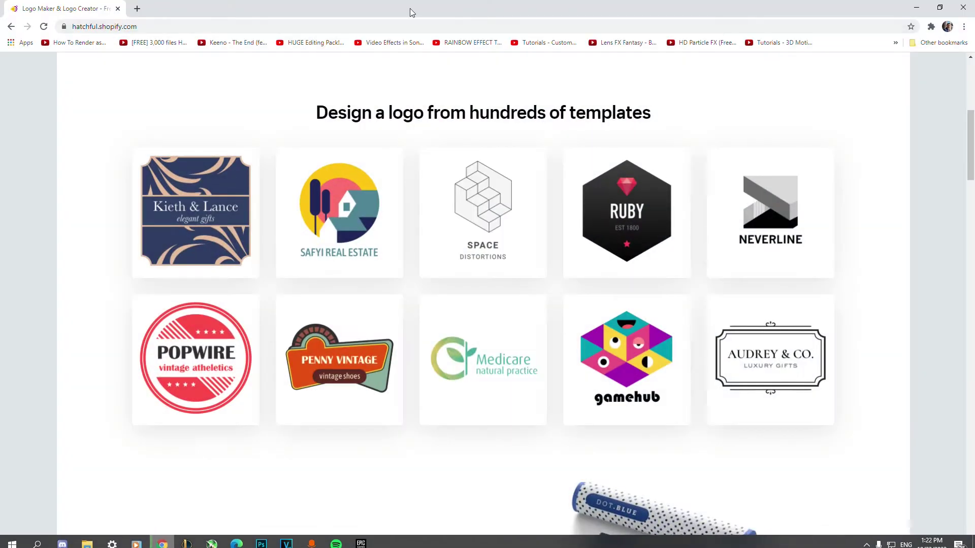
Step: Locate the downloaded HatchfulExport-All archive in the Downloads folder through the browser's download list and open it in WinRAR
{"action": "left_click", "coordinate": [940, 44]}
{"action": "left_click", "coordinate": [856, 95]}
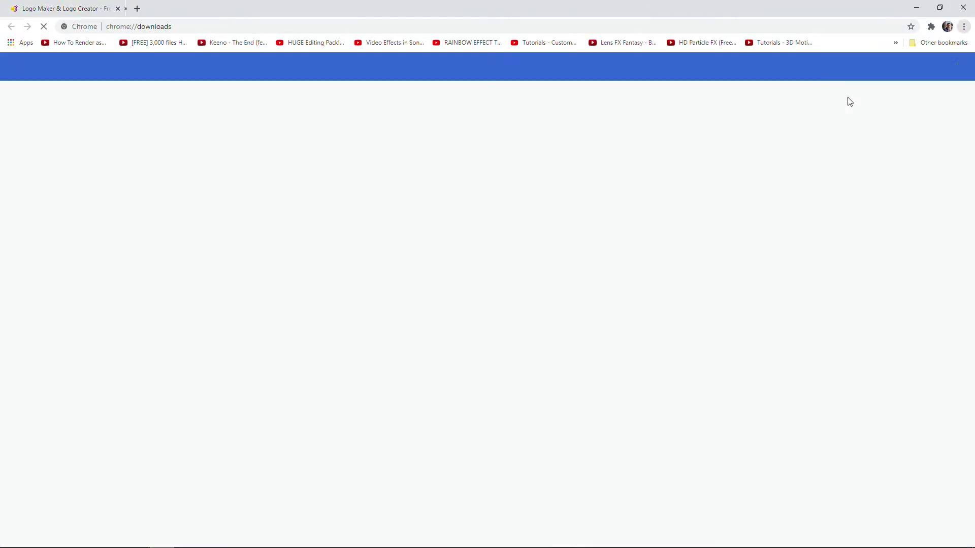
{"action": "left_click", "coordinate": [403, 171]}
{"action": "scroll", "coordinate": [850, 278], "scroll_direction": "down", "scroll_amount": 5}
{"action": "double_click", "coordinate": [872, 186]}
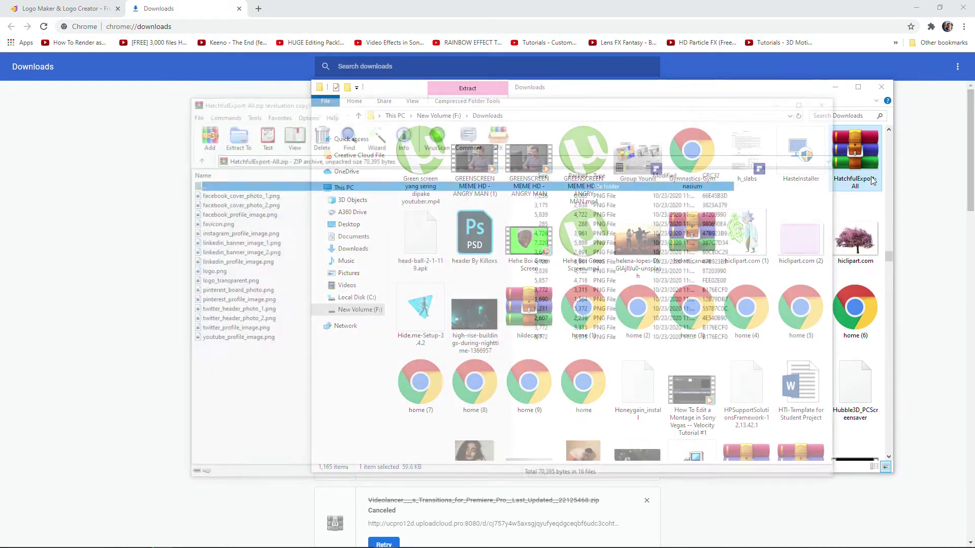
{"action": "left_click", "coordinate": [679, 109]}
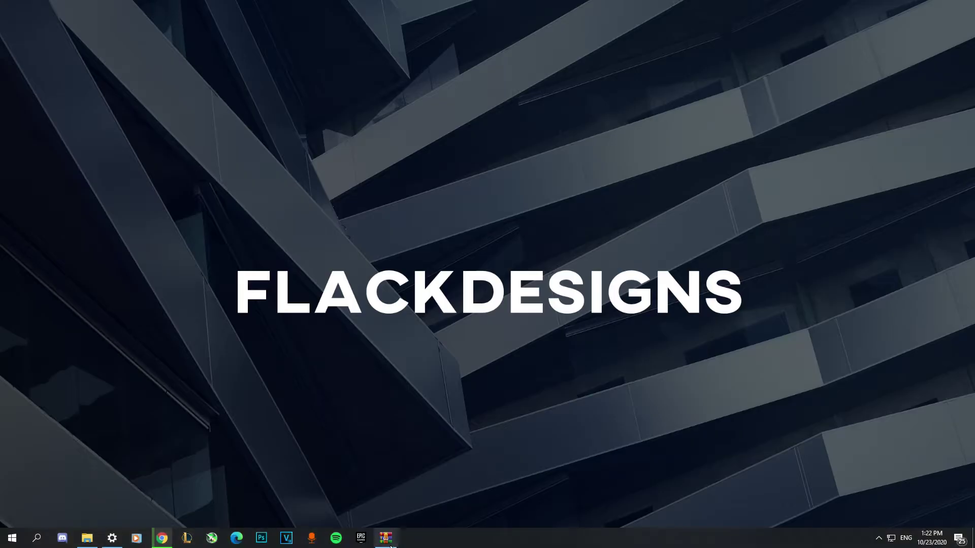
{"action": "left_click", "coordinate": [390, 543]}
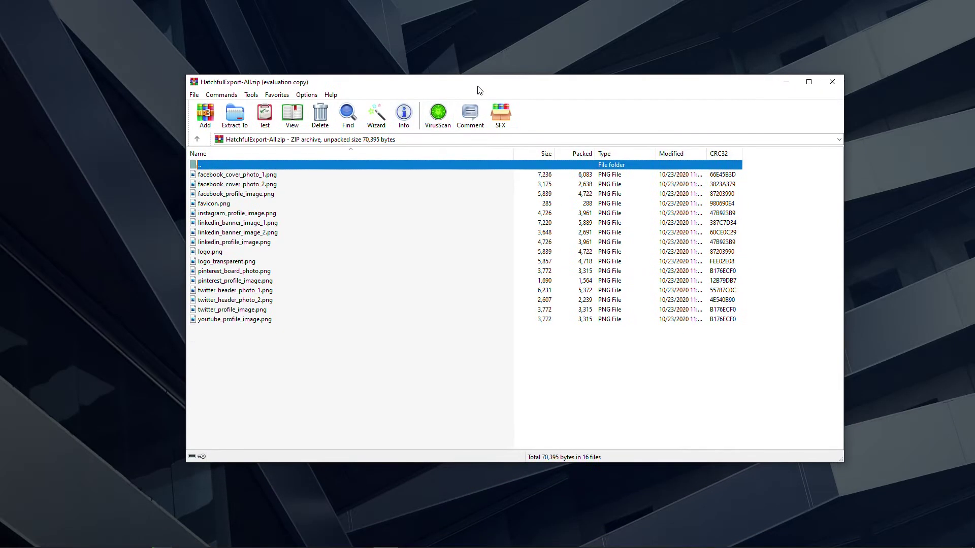
Step: Go through the archive's logo image files for Facebook, Instagram, LinkedIn, Pinterest, Twitter and YouTube, and minimize the archive window
{"action": "left_click", "coordinate": [240, 175]}
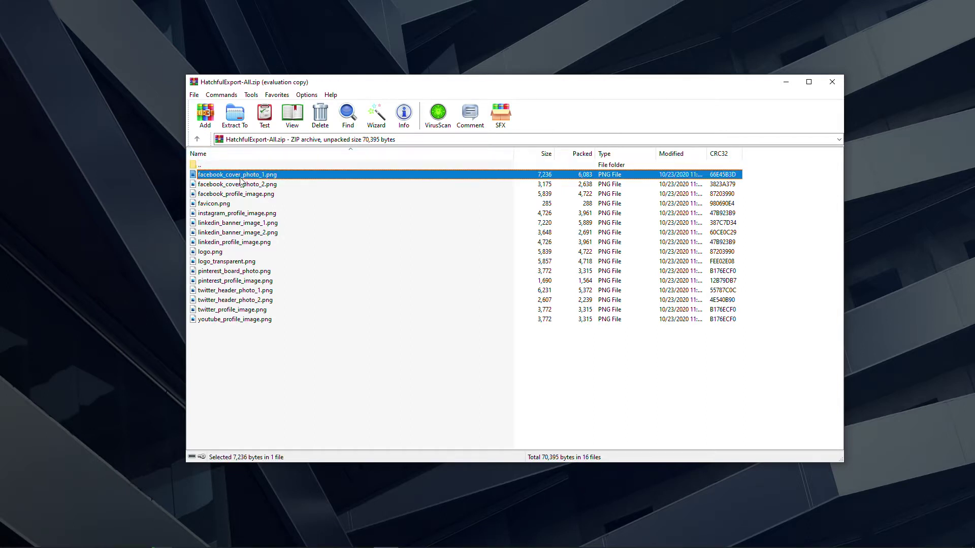
{"action": "left_click", "coordinate": [277, 184]}
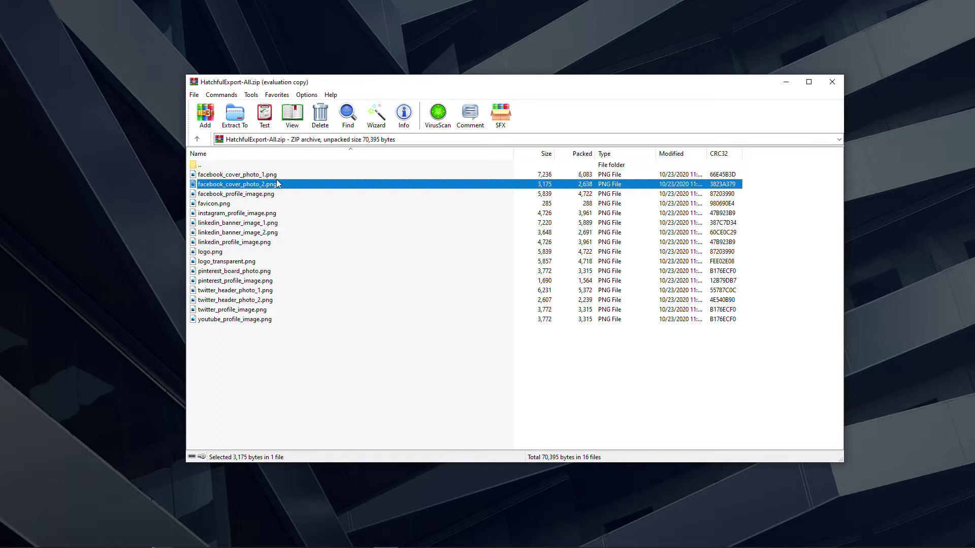
{"action": "key", "text": "Up"}
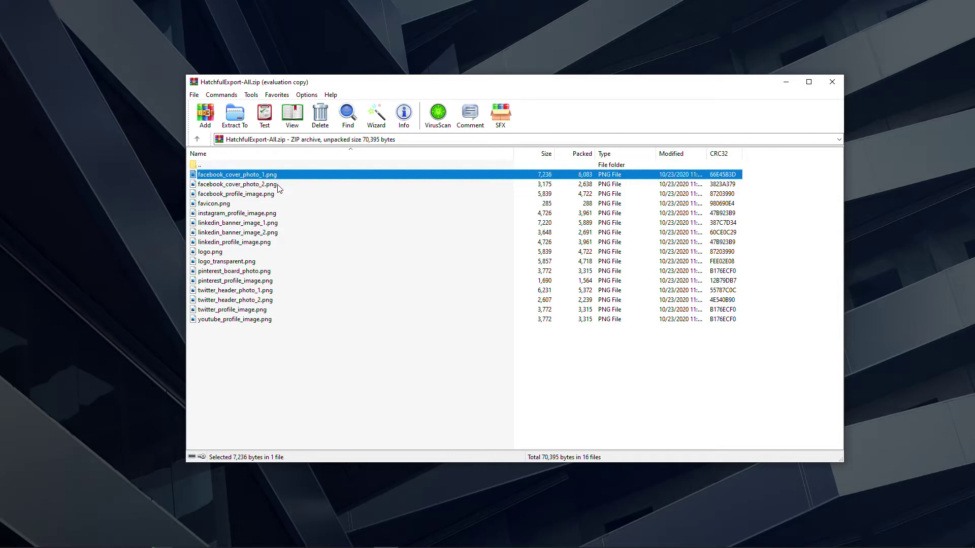
{"action": "key", "text": "Down"}
{"action": "key", "text": "Down"}
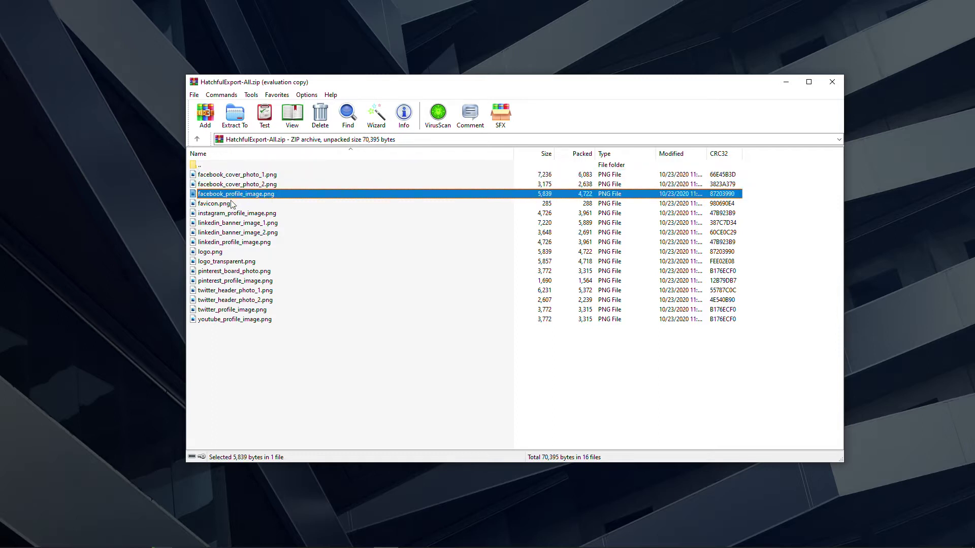
{"action": "left_click", "coordinate": [212, 215]}
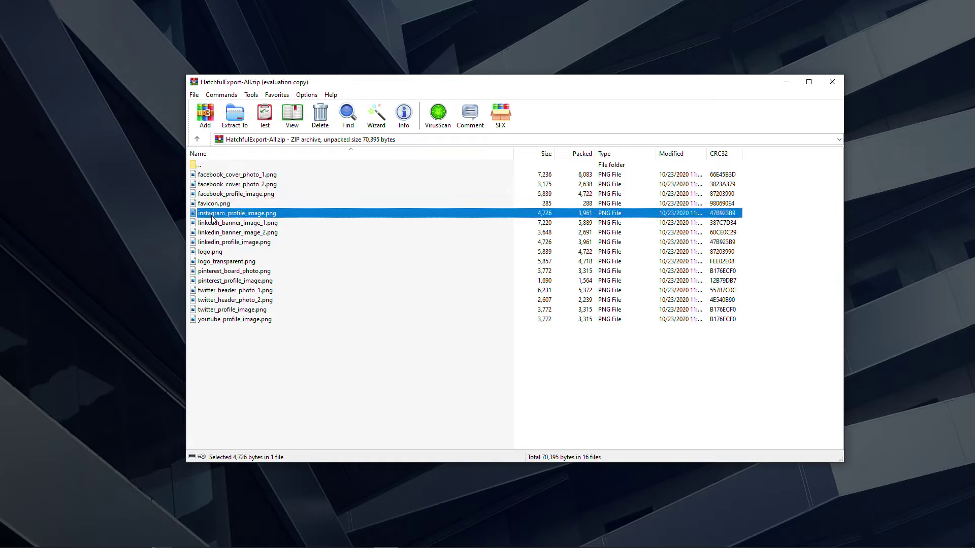
{"action": "left_click", "coordinate": [225, 227]}
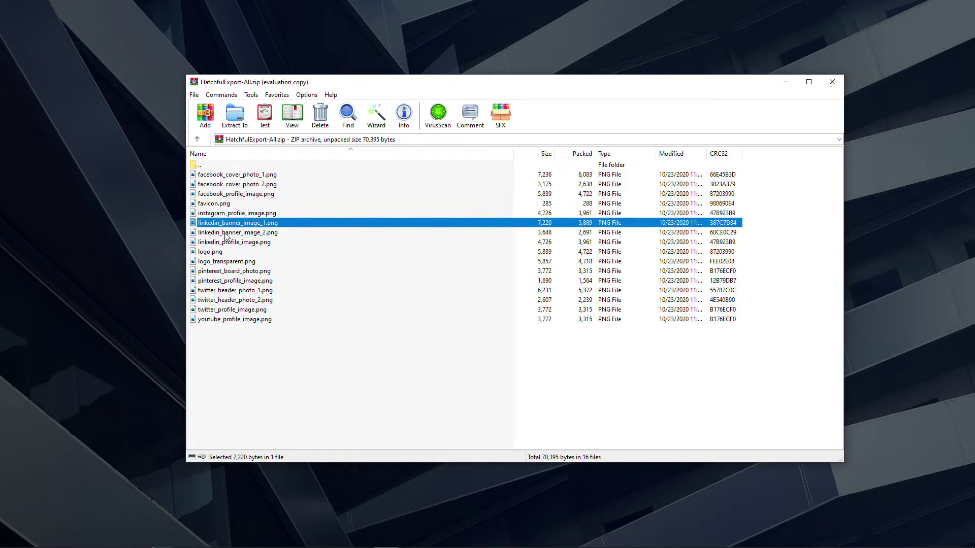
{"action": "left_click", "coordinate": [225, 234]}
{"action": "left_click", "coordinate": [234, 244]}
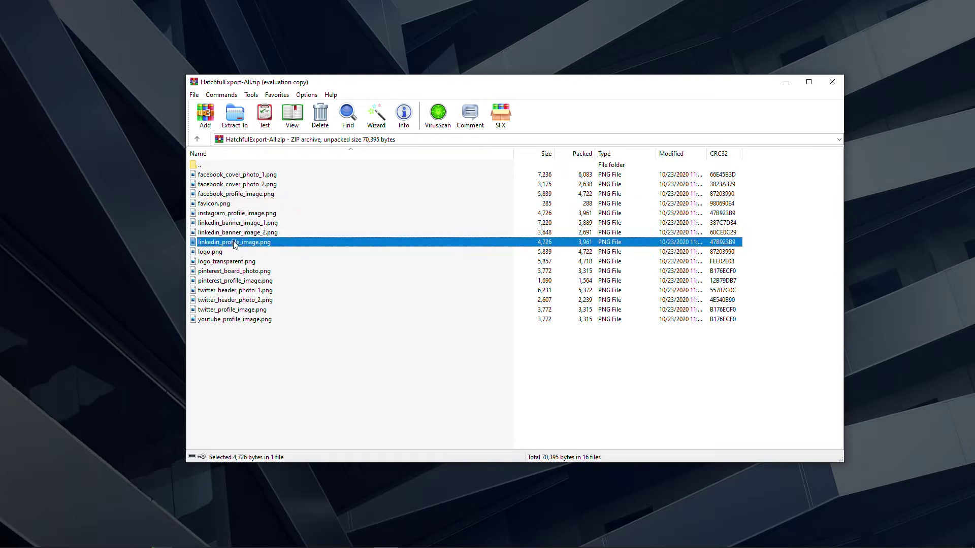
{"action": "left_click", "coordinate": [224, 272]}
{"action": "left_click", "coordinate": [264, 293]}
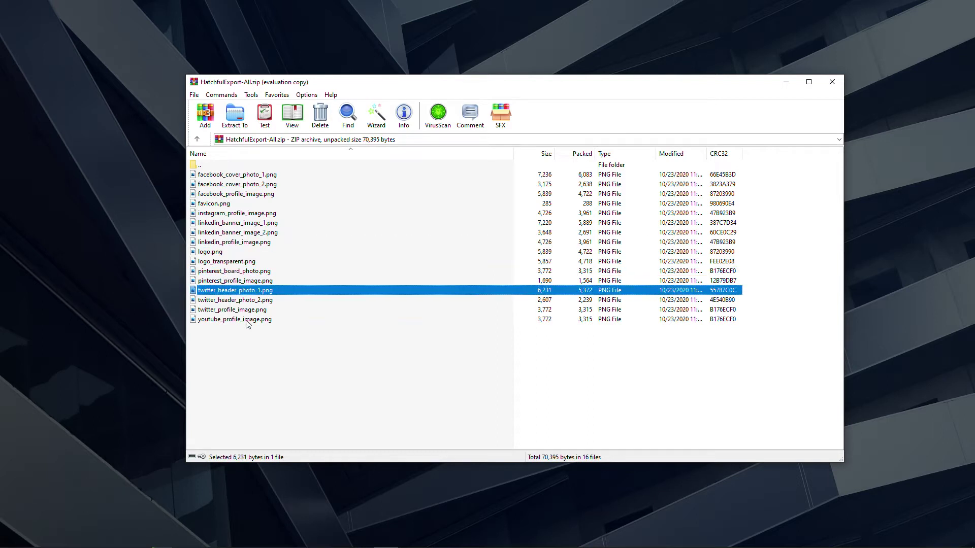
{"action": "left_click", "coordinate": [248, 323]}
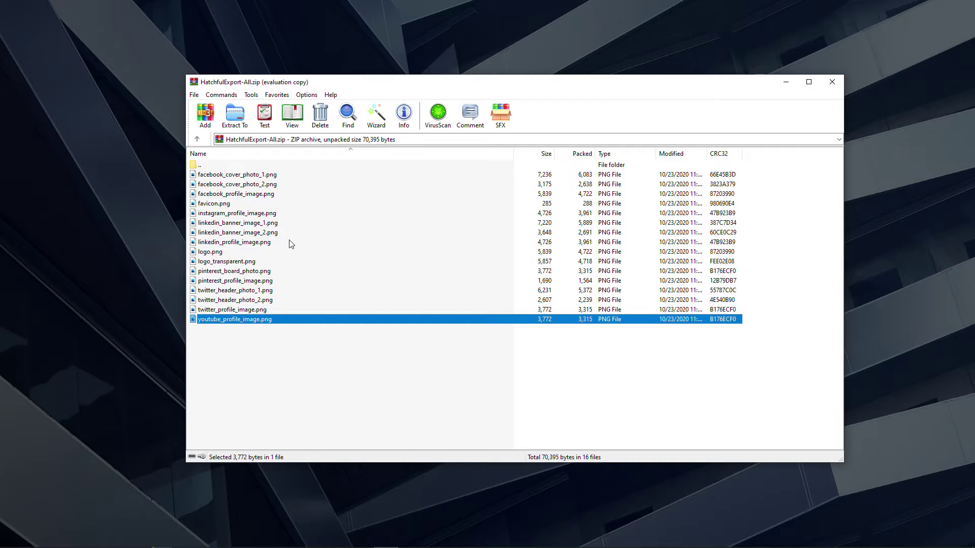
{"action": "left_click", "coordinate": [785, 81]}
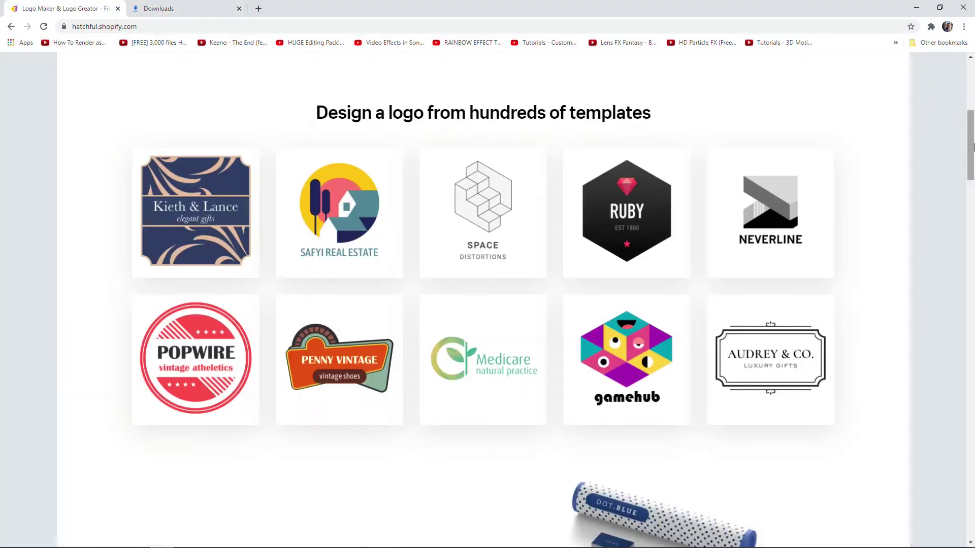
Step: Keep Art and photos as the business space in the Hatchful logo maker and continue to the visual style choice
{"action": "scroll", "coordinate": [973, 147], "scroll_direction": "up", "scroll_amount": 7}
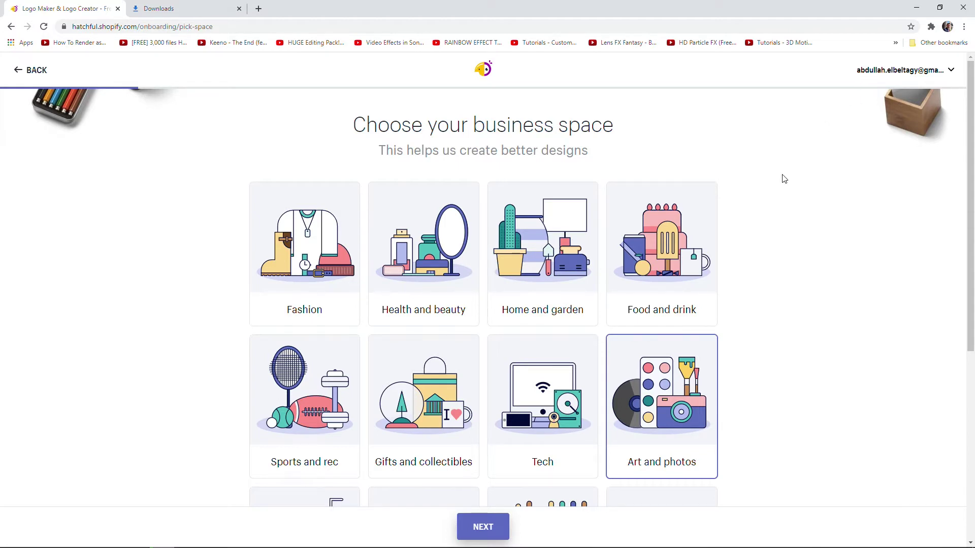
{"action": "scroll", "coordinate": [757, 211], "scroll_direction": "down", "scroll_amount": 3}
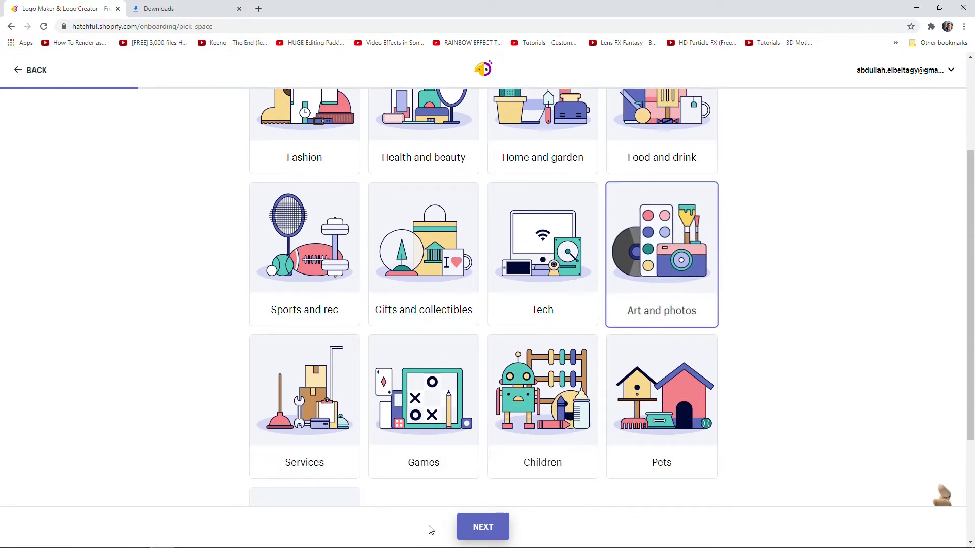
{"action": "left_click", "coordinate": [477, 527]}
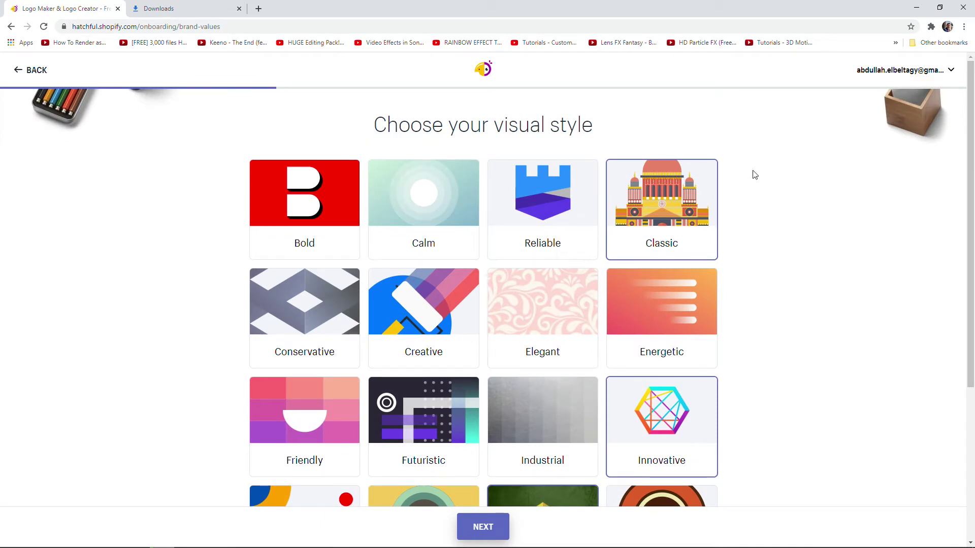
Step: Replace the Strong visual style with Creative, keeping Classic and Innovative selected, and continue to the business name
{"action": "scroll", "coordinate": [737, 230], "scroll_direction": "down", "scroll_amount": 1}
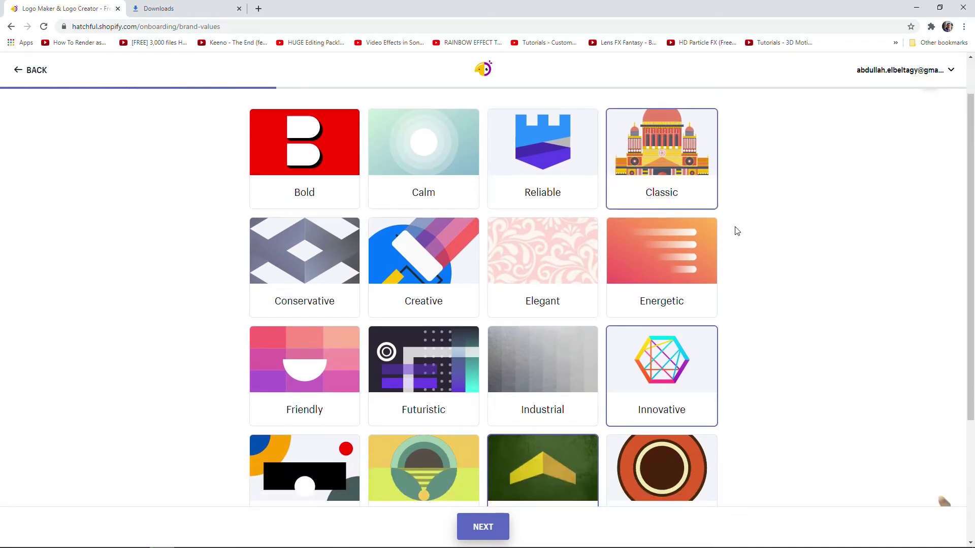
{"action": "scroll", "coordinate": [751, 346], "scroll_direction": "down", "scroll_amount": 3}
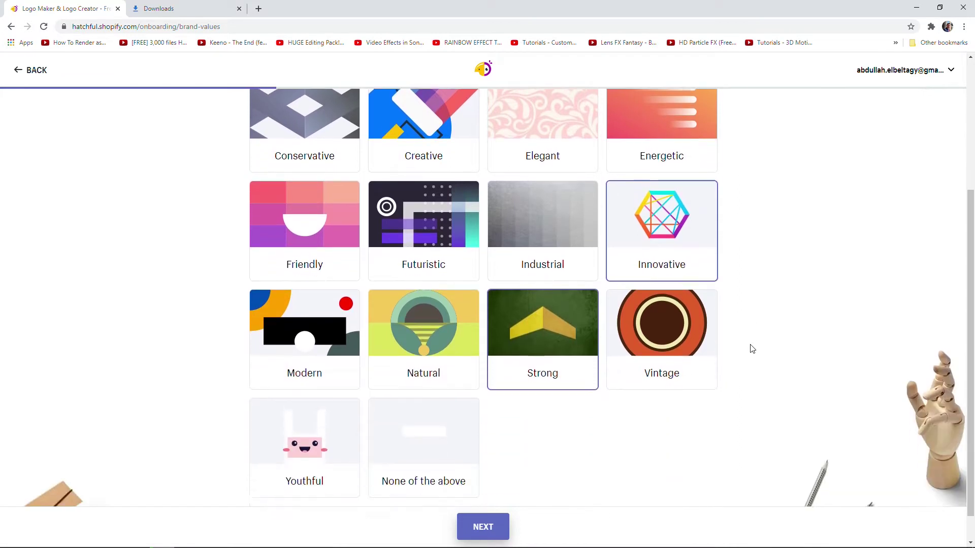
{"action": "scroll", "coordinate": [768, 271], "scroll_direction": "up", "scroll_amount": 2}
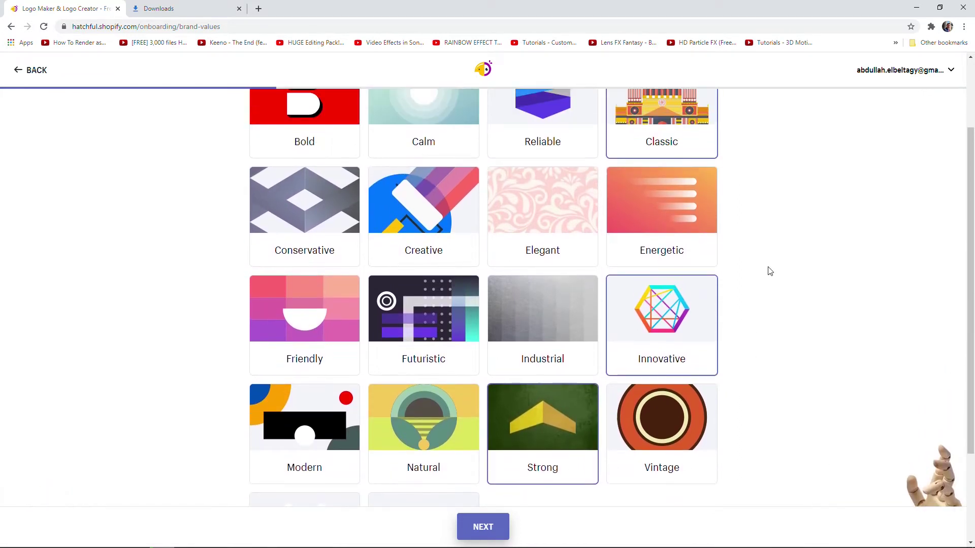
{"action": "scroll", "coordinate": [770, 271], "scroll_direction": "up", "scroll_amount": 2}
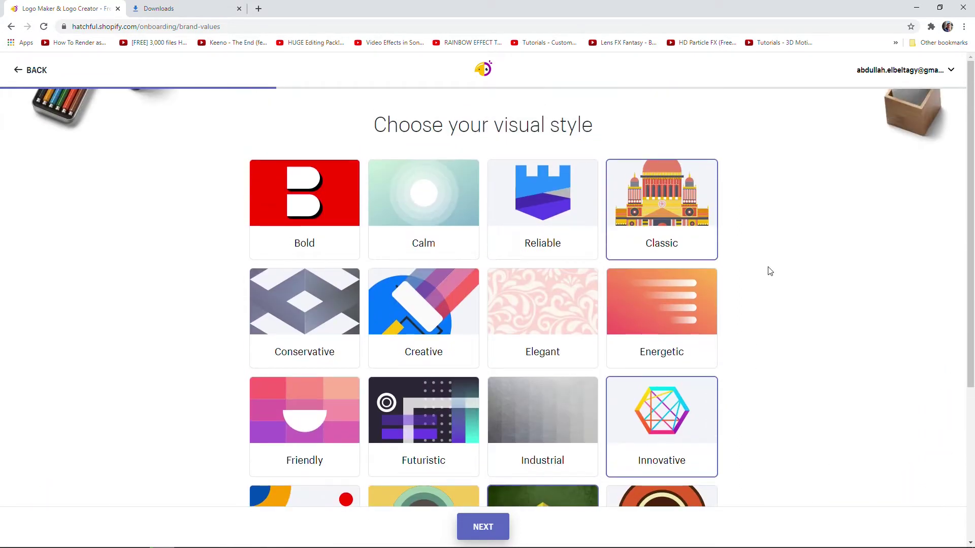
{"action": "scroll", "coordinate": [770, 270], "scroll_direction": "down", "scroll_amount": 1}
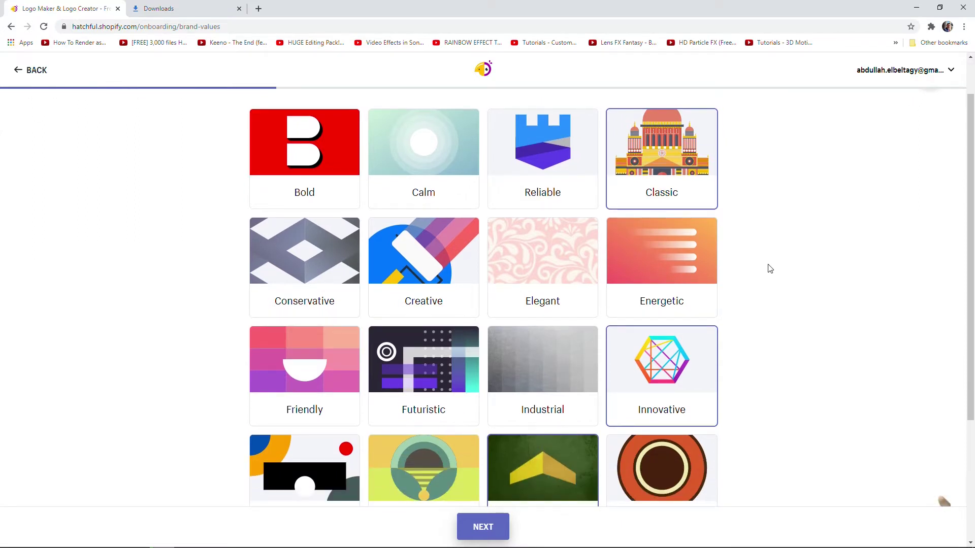
{"action": "left_click", "coordinate": [424, 251]}
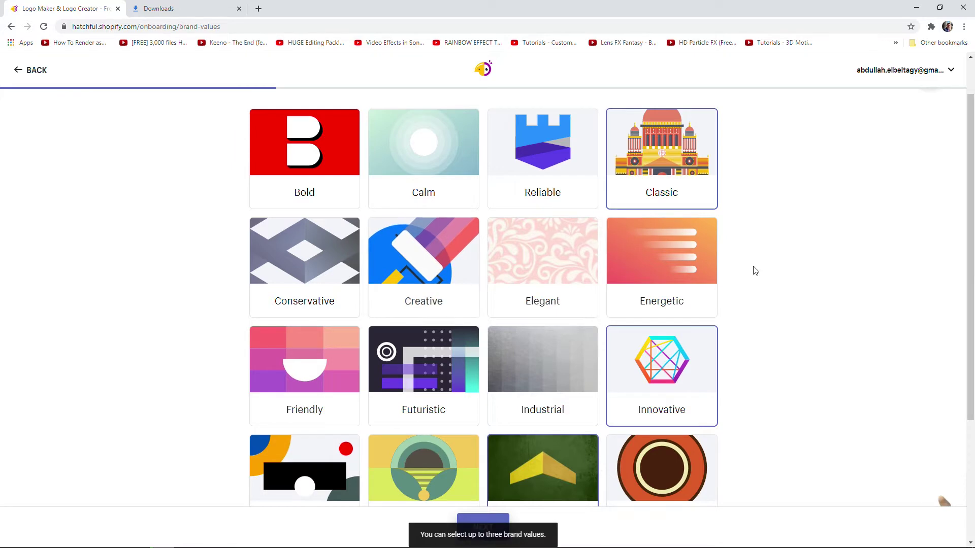
{"action": "scroll", "coordinate": [753, 269], "scroll_direction": "down", "scroll_amount": 3}
{"action": "scroll", "coordinate": [736, 401], "scroll_direction": "up", "scroll_amount": 3}
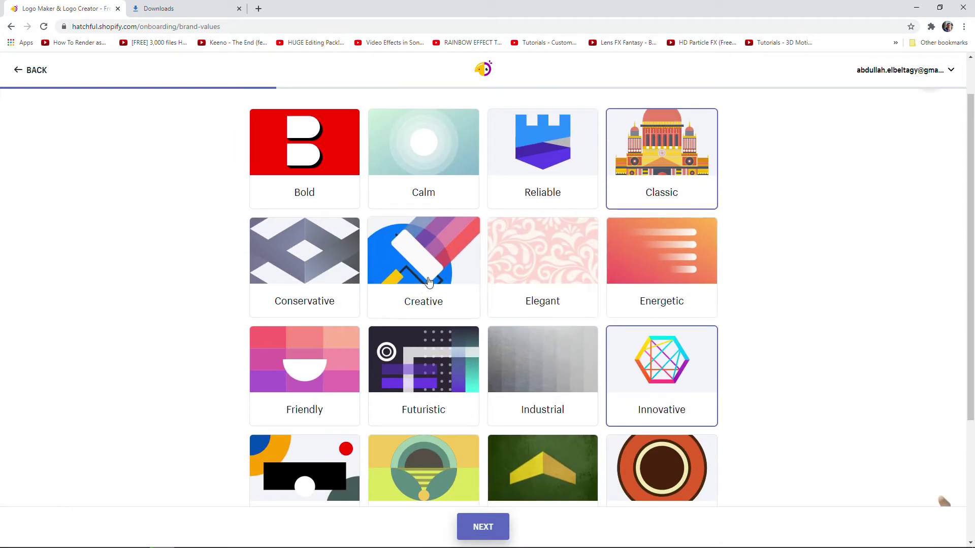
{"action": "left_click", "coordinate": [429, 271]}
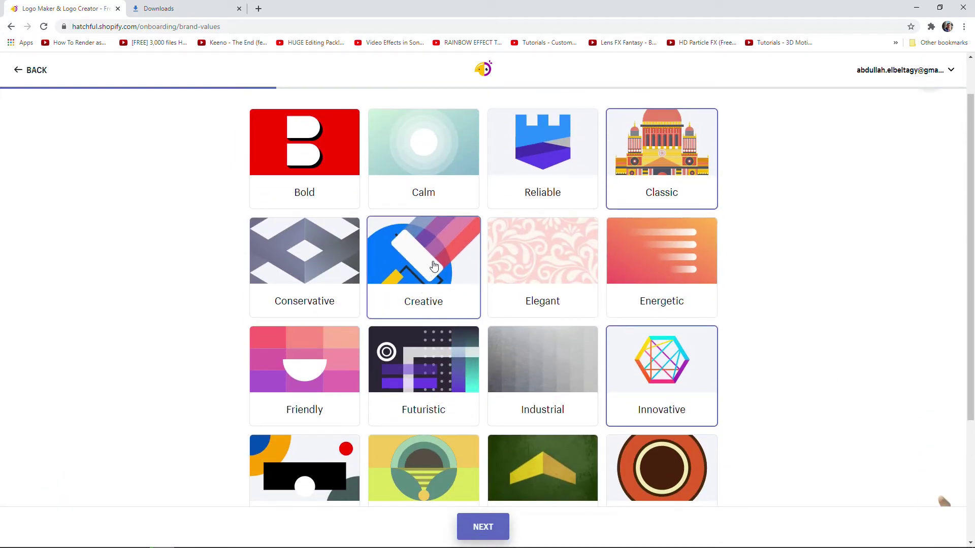
{"action": "left_click", "coordinate": [505, 531]}
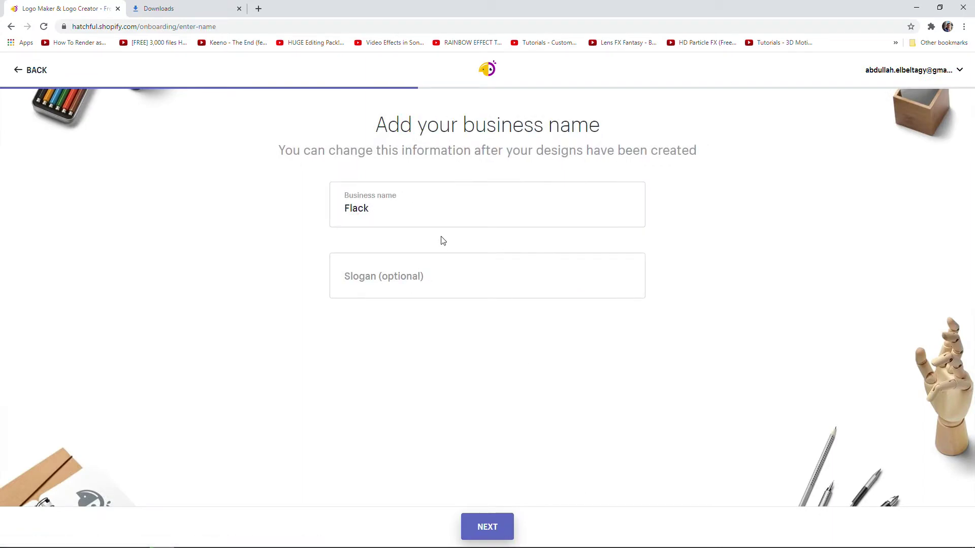
Step: Enter the slogan "I make your business look better" for the business Flack and continue to the logo usage options
{"action": "left_click", "coordinate": [439, 279]}
{"action": "type", "text": "I make y"}
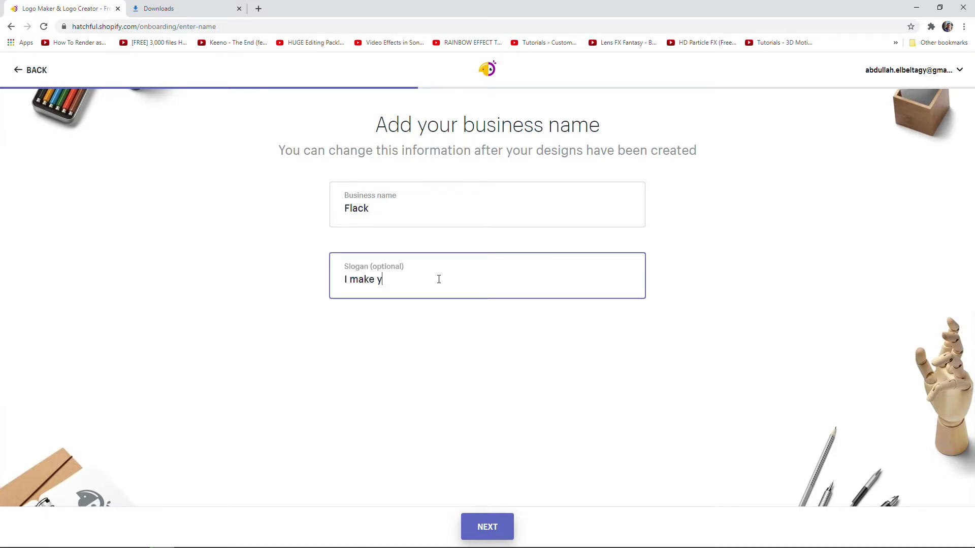
{"action": "type", "text": "our business look better"}
{"action": "left_click", "coordinate": [480, 527]}
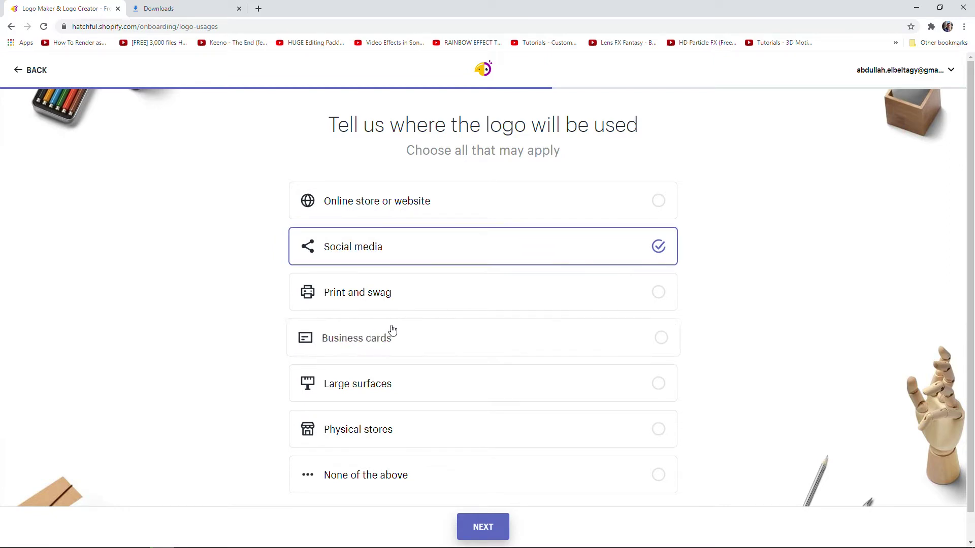
Step: Add Print and swag and Online store or website to the places the logo will be used, and generate the logos
{"action": "left_click", "coordinate": [413, 287]}
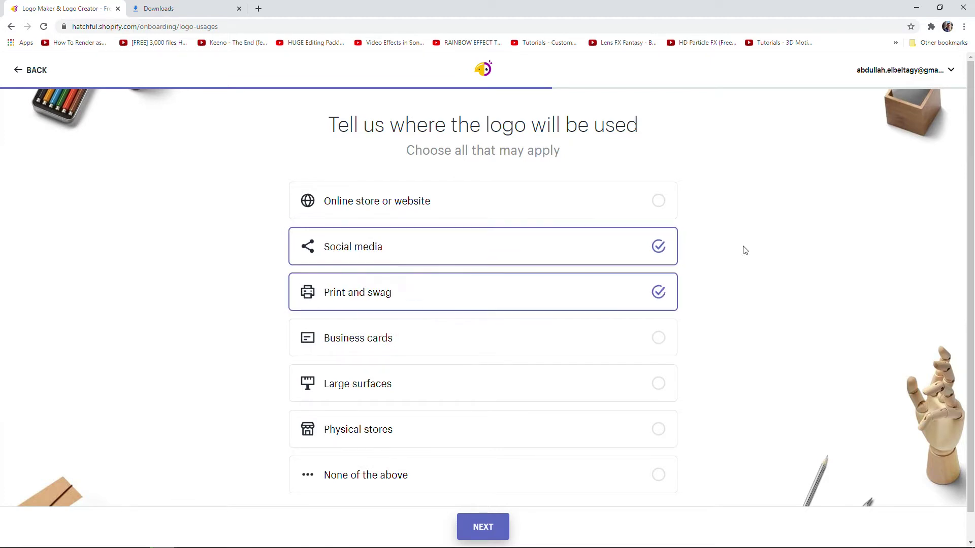
{"action": "left_click", "coordinate": [482, 216]}
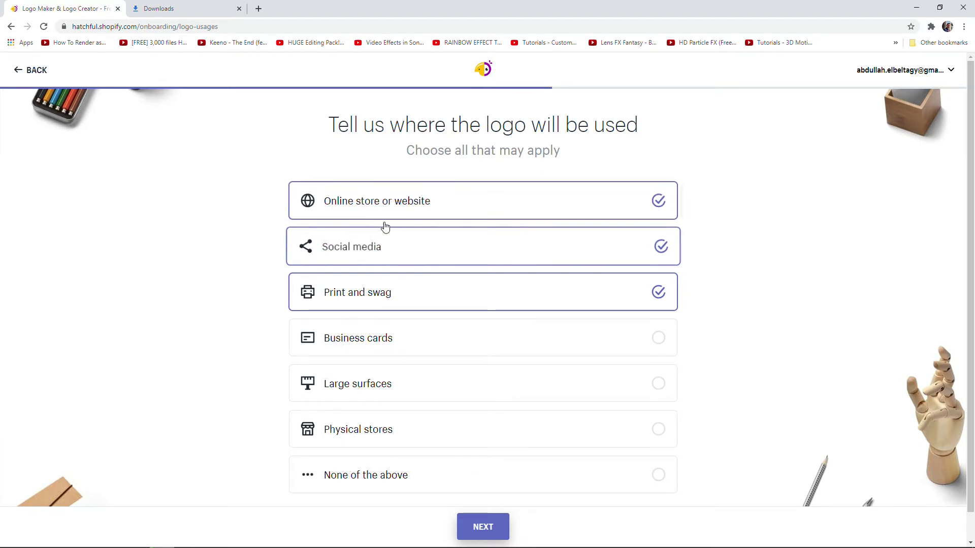
{"action": "left_click", "coordinate": [472, 530]}
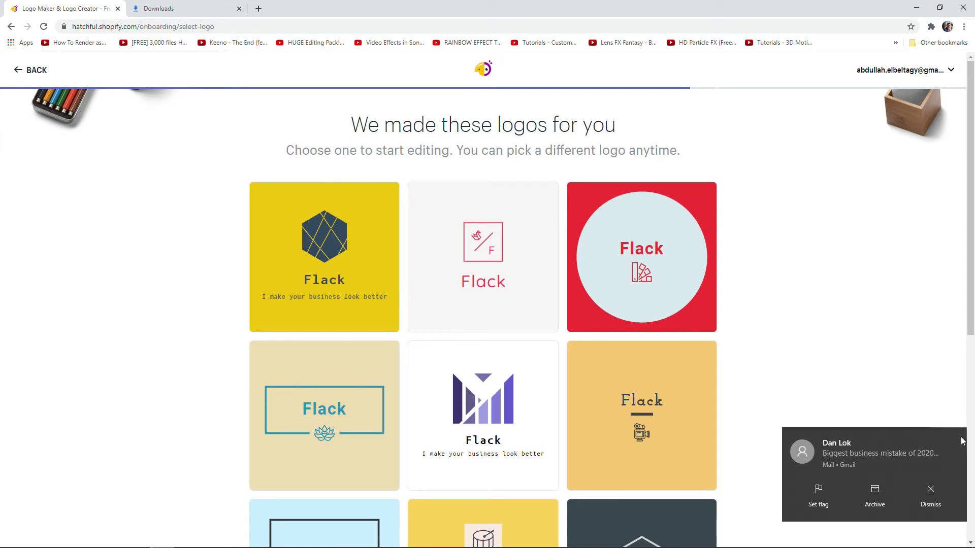
Step: Dismiss the mail notification and look through the generated Flack logo designs
{"action": "left_click", "coordinate": [939, 501]}
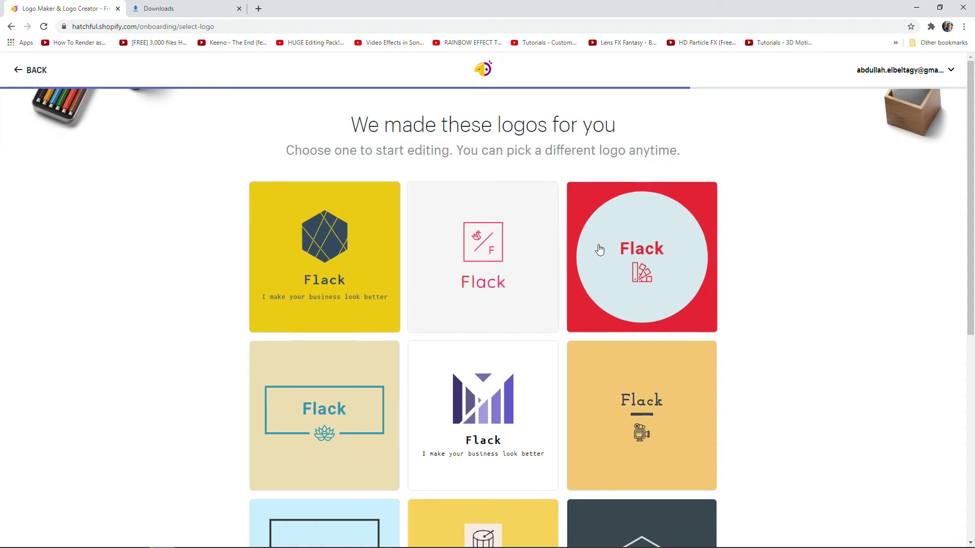
{"action": "scroll", "coordinate": [659, 243], "scroll_direction": "down", "scroll_amount": 3}
{"action": "scroll", "coordinate": [768, 230], "scroll_direction": "down", "scroll_amount": 8}
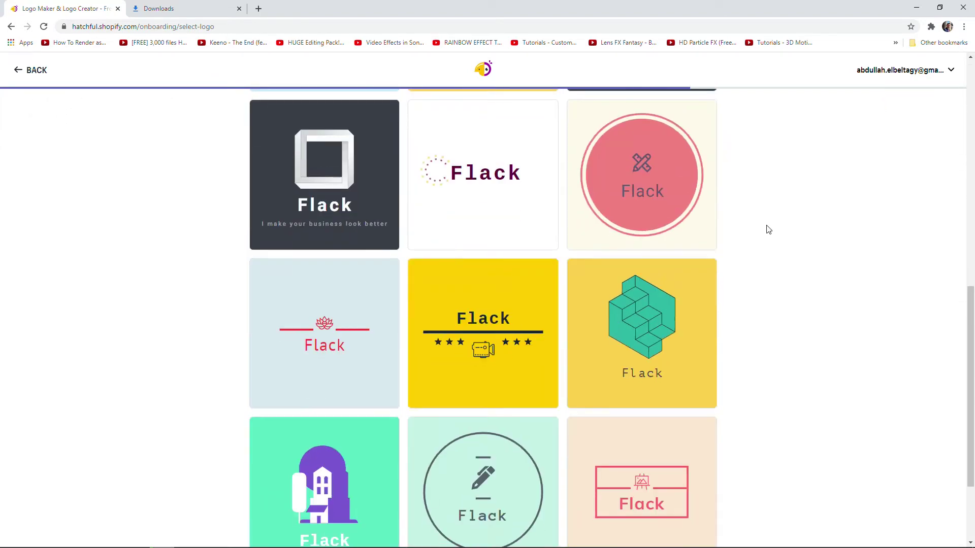
{"action": "scroll", "coordinate": [768, 229], "scroll_direction": "down", "scroll_amount": 5}
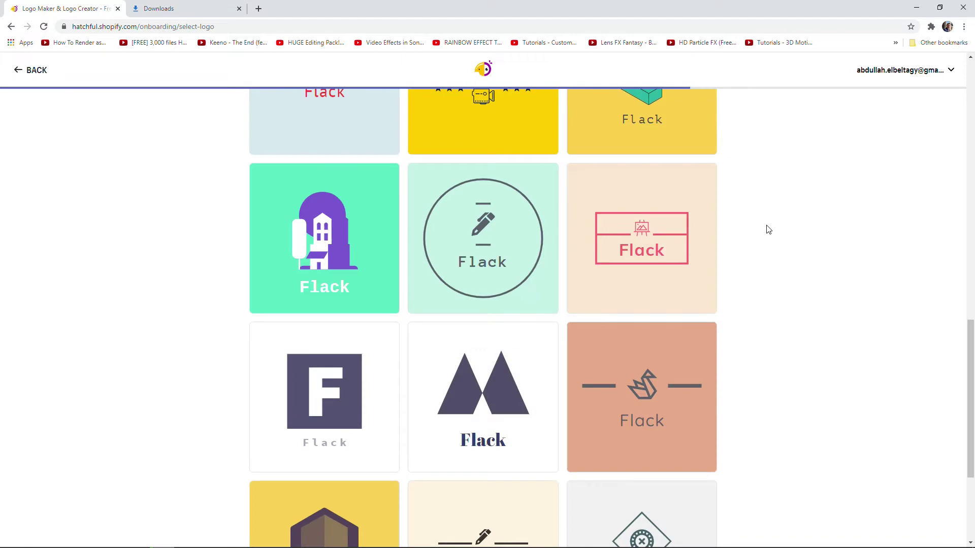
{"action": "scroll", "coordinate": [768, 230], "scroll_direction": "down", "scroll_amount": 3}
{"action": "scroll", "coordinate": [768, 229], "scroll_direction": "down", "scroll_amount": 5}
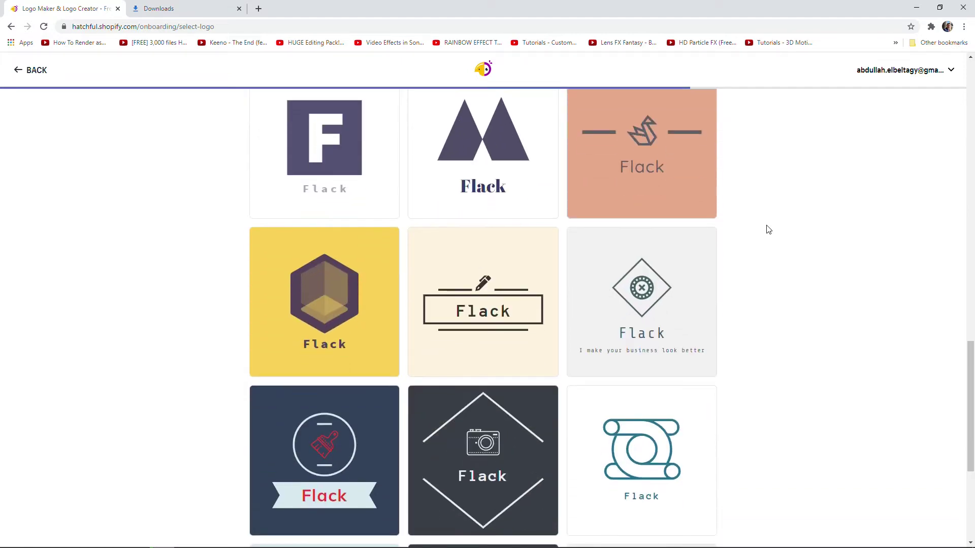
{"action": "scroll", "coordinate": [768, 230], "scroll_direction": "down", "scroll_amount": 2}
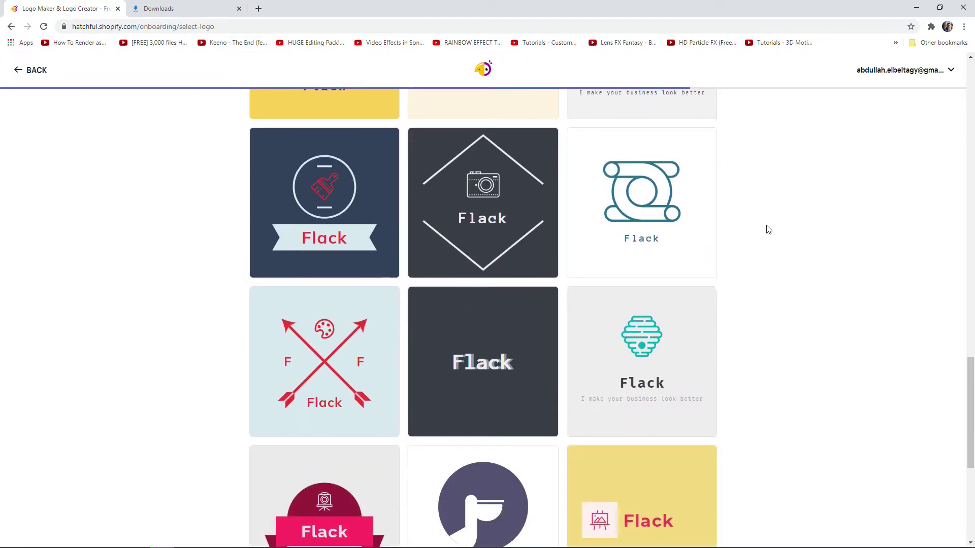
{"action": "scroll", "coordinate": [768, 230], "scroll_direction": "down", "scroll_amount": 2}
{"action": "scroll", "coordinate": [768, 230], "scroll_direction": "down", "scroll_amount": 2}
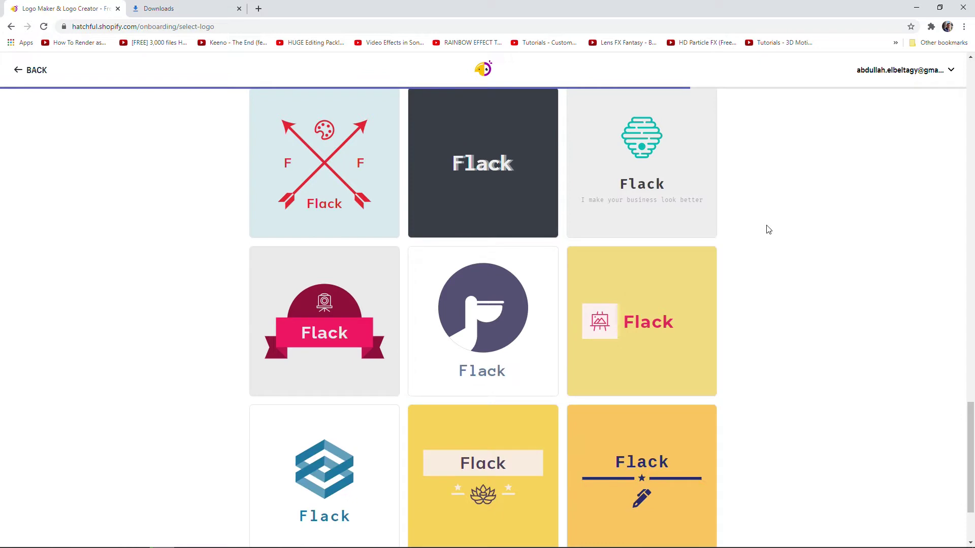
{"action": "scroll", "coordinate": [768, 229], "scroll_direction": "down", "scroll_amount": 2}
{"action": "scroll", "coordinate": [768, 230], "scroll_direction": "down", "scroll_amount": 7}
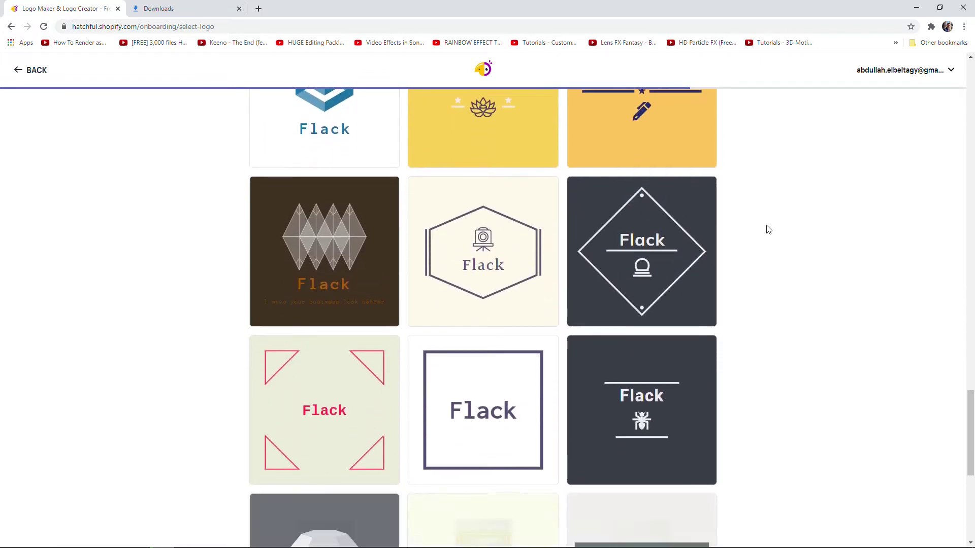
{"action": "scroll", "coordinate": [768, 229], "scroll_direction": "down", "scroll_amount": 5}
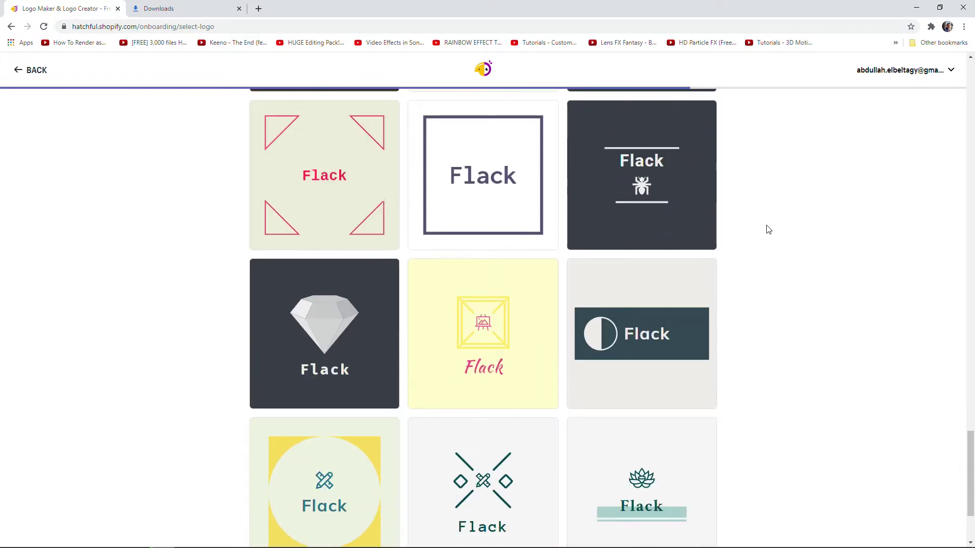
{"action": "scroll", "coordinate": [768, 230], "scroll_direction": "down", "scroll_amount": 4}
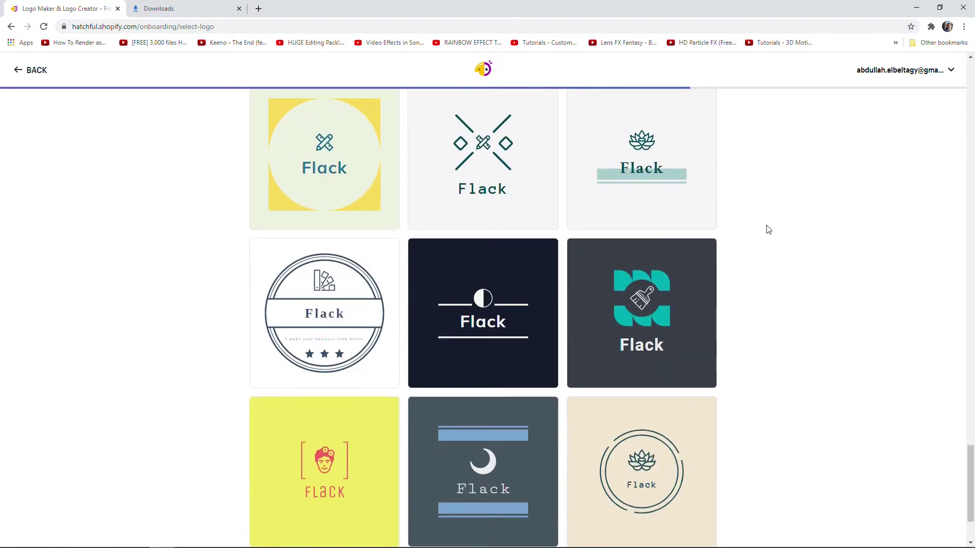
{"action": "scroll", "coordinate": [768, 229], "scroll_direction": "down", "scroll_amount": 4}
{"action": "scroll", "coordinate": [768, 230], "scroll_direction": "down", "scroll_amount": 9}
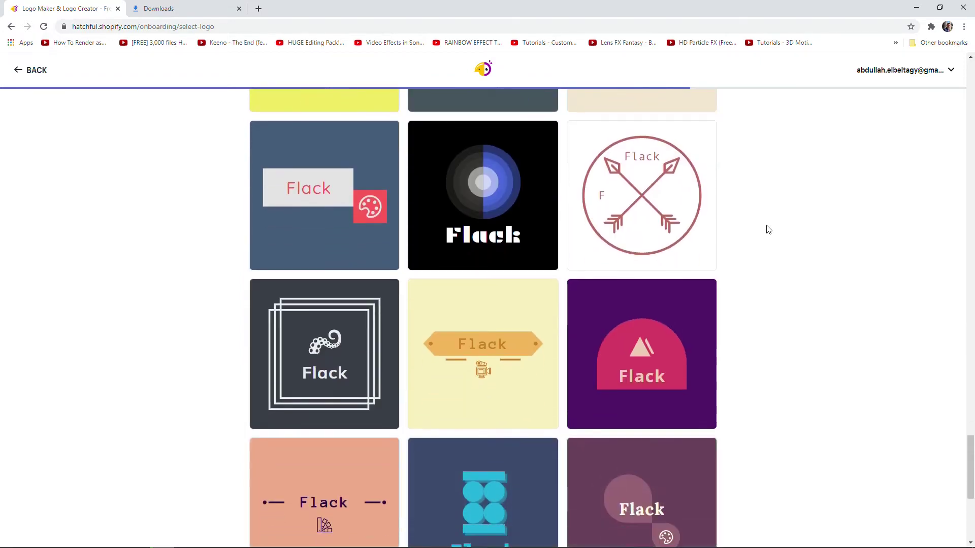
{"action": "scroll", "coordinate": [768, 230], "scroll_direction": "down", "scroll_amount": 6}
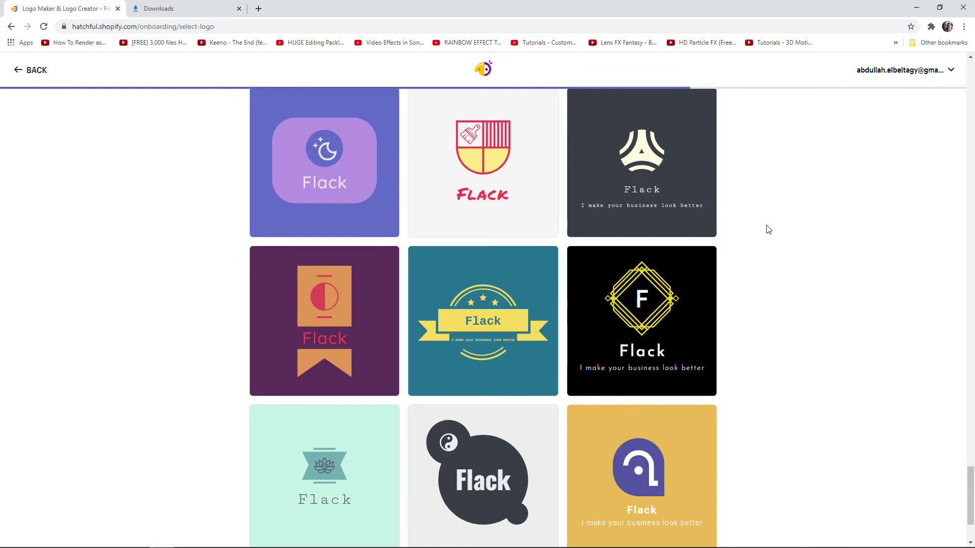
{"action": "scroll", "coordinate": [768, 229], "scroll_direction": "down", "scroll_amount": 4}
{"action": "scroll", "coordinate": [768, 230], "scroll_direction": "down", "scroll_amount": 3}
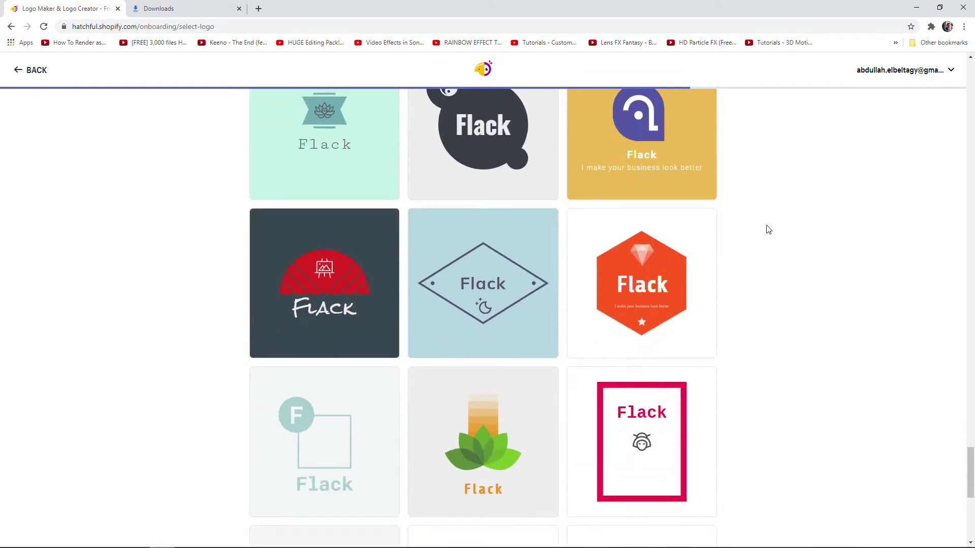
{"action": "scroll", "coordinate": [768, 230], "scroll_direction": "down", "scroll_amount": 3}
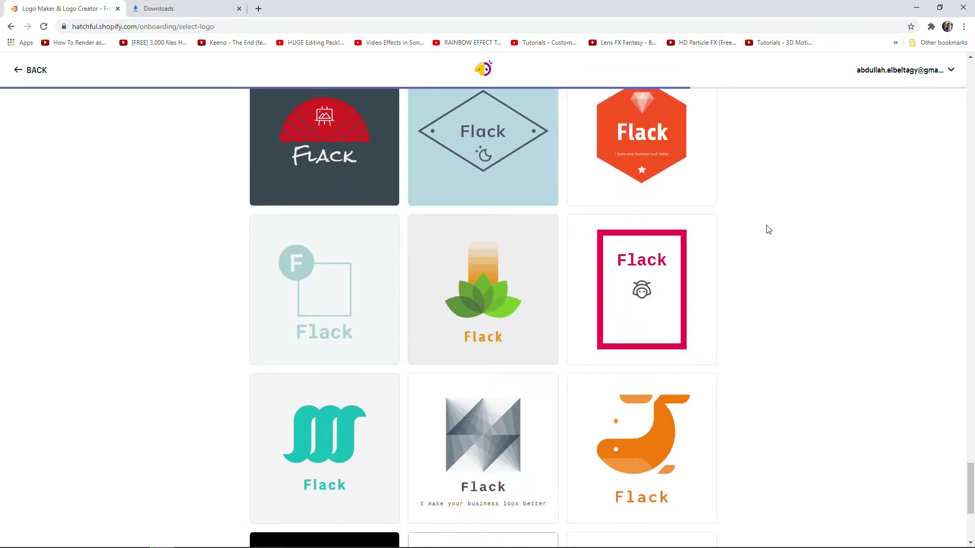
{"action": "scroll", "coordinate": [768, 230], "scroll_direction": "down", "scroll_amount": 2}
{"action": "scroll", "coordinate": [768, 229], "scroll_direction": "down", "scroll_amount": 4}
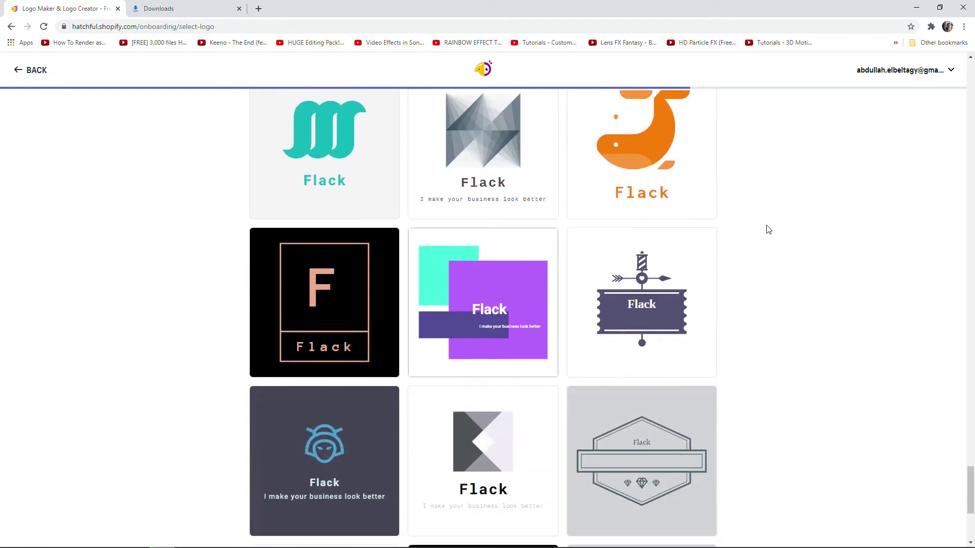
{"action": "scroll", "coordinate": [768, 230], "scroll_direction": "down", "scroll_amount": 1}
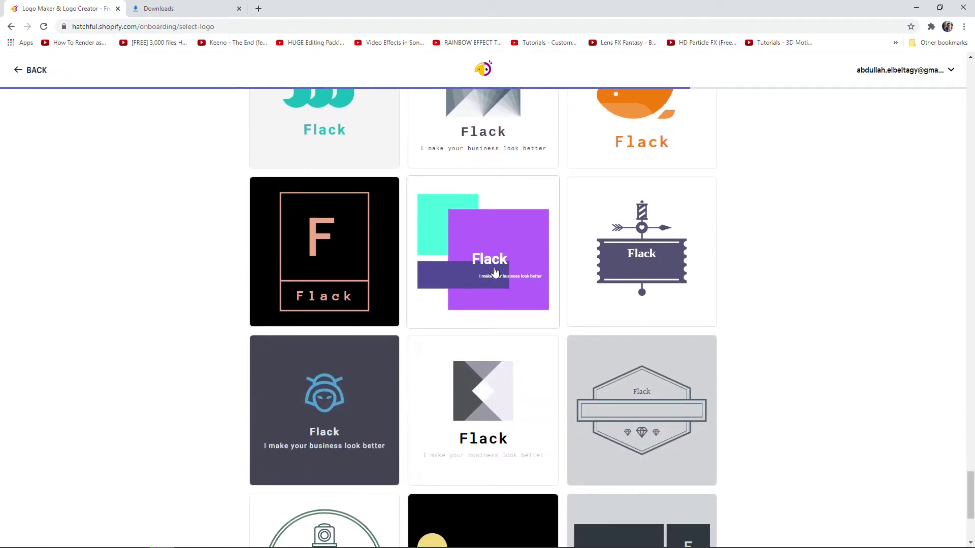
{"action": "scroll", "coordinate": [494, 272], "scroll_direction": "down", "scroll_amount": 2}
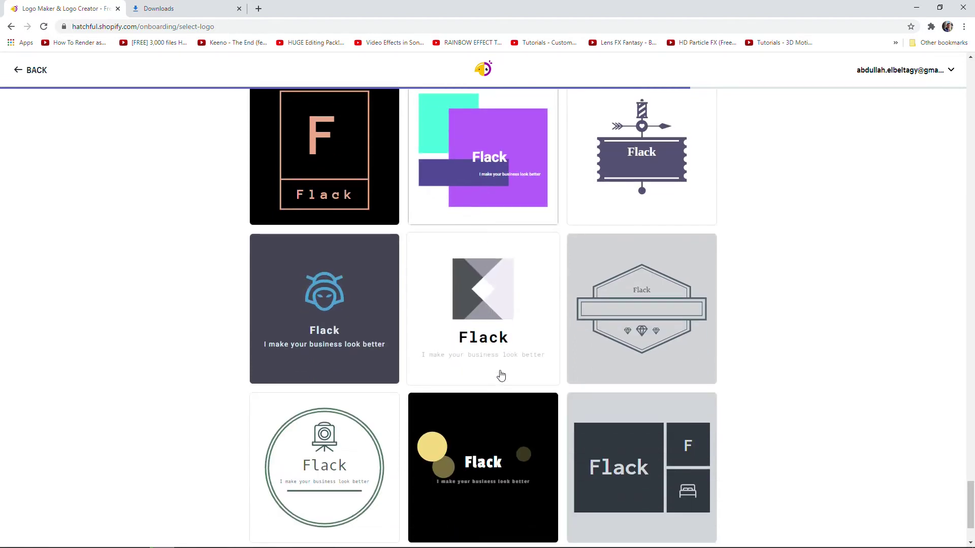
{"action": "scroll", "coordinate": [501, 368], "scroll_direction": "down", "scroll_amount": 2}
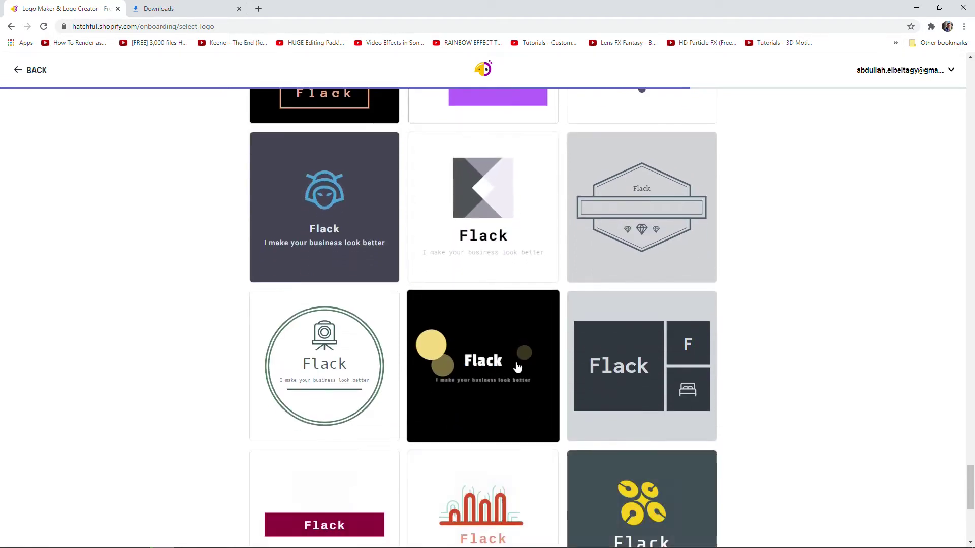
{"action": "scroll", "coordinate": [758, 266], "scroll_direction": "down", "scroll_amount": 3}
{"action": "scroll", "coordinate": [758, 267], "scroll_direction": "down", "scroll_amount": 2}
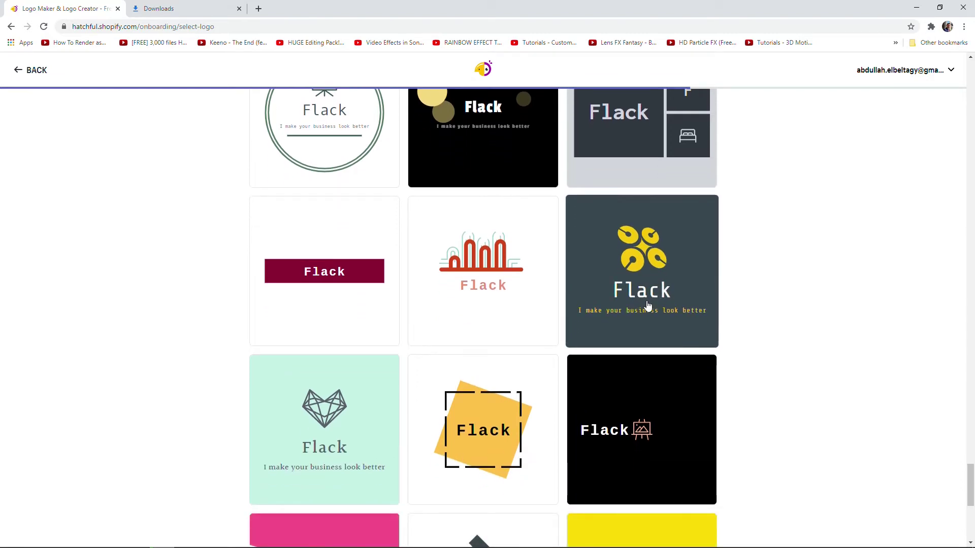
{"action": "scroll", "coordinate": [648, 305], "scroll_direction": "down", "scroll_amount": 14}
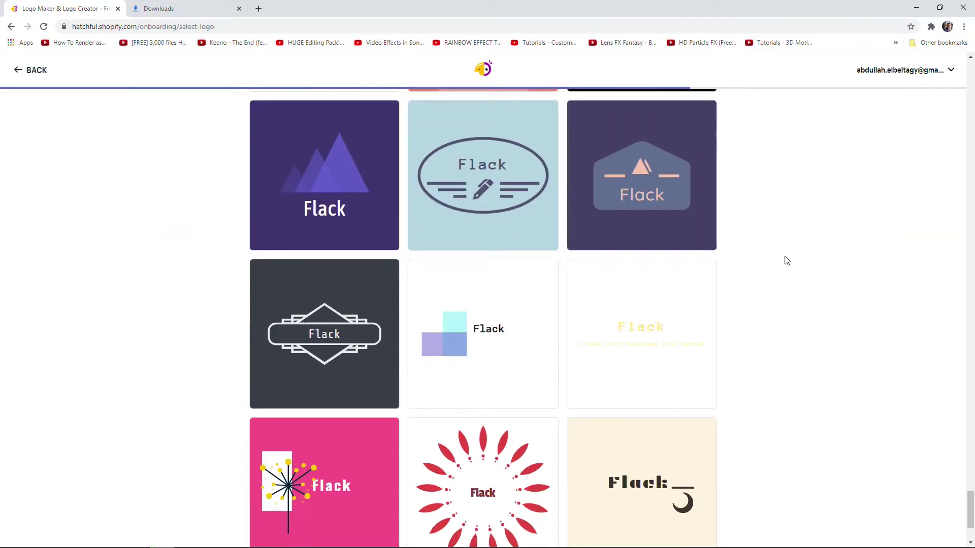
{"action": "scroll", "coordinate": [787, 249], "scroll_direction": "down", "scroll_amount": 5}
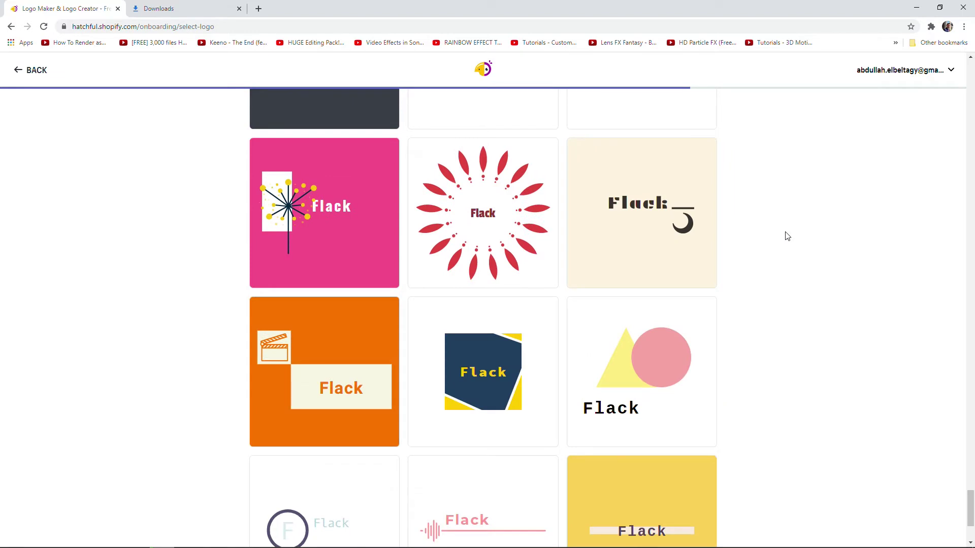
{"action": "scroll", "coordinate": [787, 236], "scroll_direction": "down", "scroll_amount": 3}
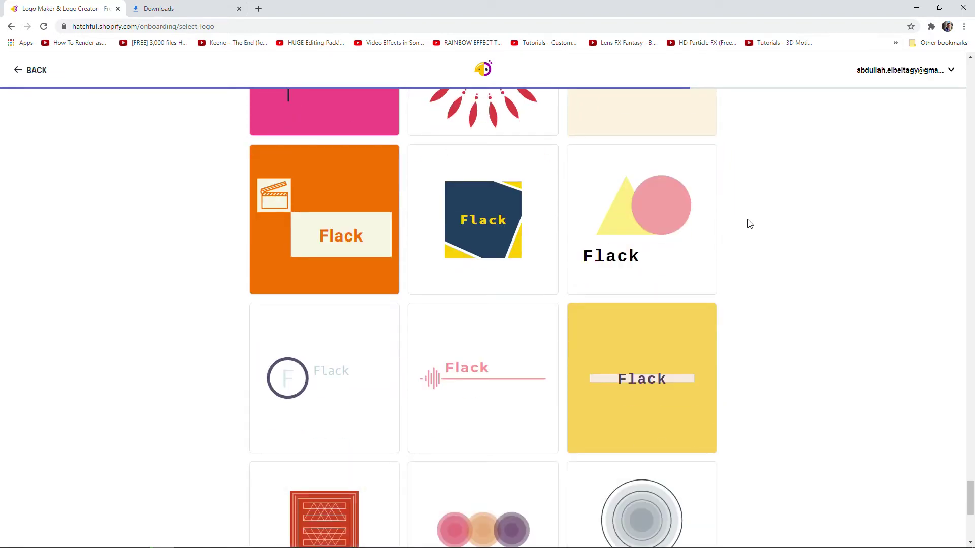
{"action": "scroll", "coordinate": [749, 224], "scroll_direction": "down", "scroll_amount": 3}
{"action": "scroll", "coordinate": [749, 224], "scroll_direction": "down", "scroll_amount": 2}
{"action": "scroll", "coordinate": [750, 223], "scroll_direction": "down", "scroll_amount": 2}
{"action": "scroll", "coordinate": [749, 221], "scroll_direction": "up", "scroll_amount": 6}
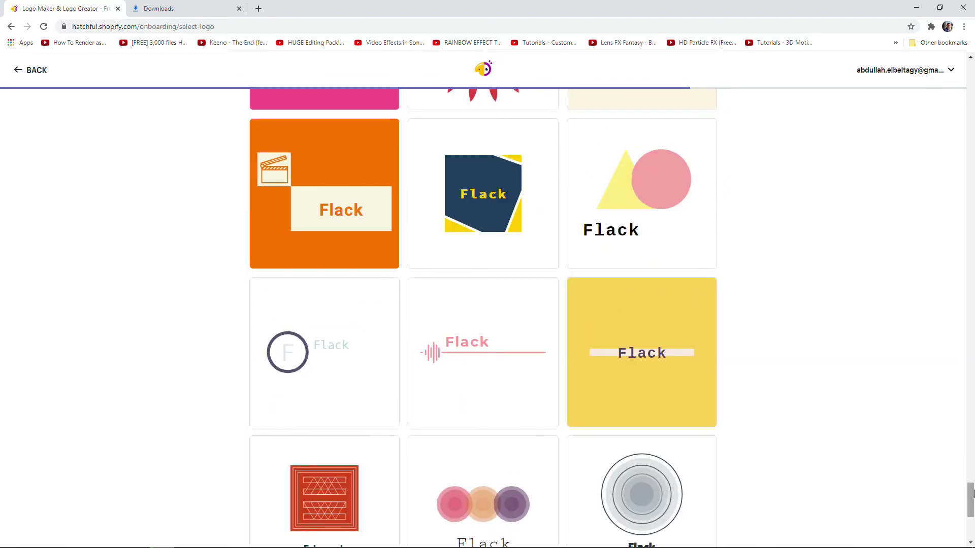
Step: Choose the first logo design, the dark blue hexagon on a yellow background with the slogan, for editing
{"action": "left_click_drag", "start_coordinate": [970, 497], "coordinate": [936, 182]}
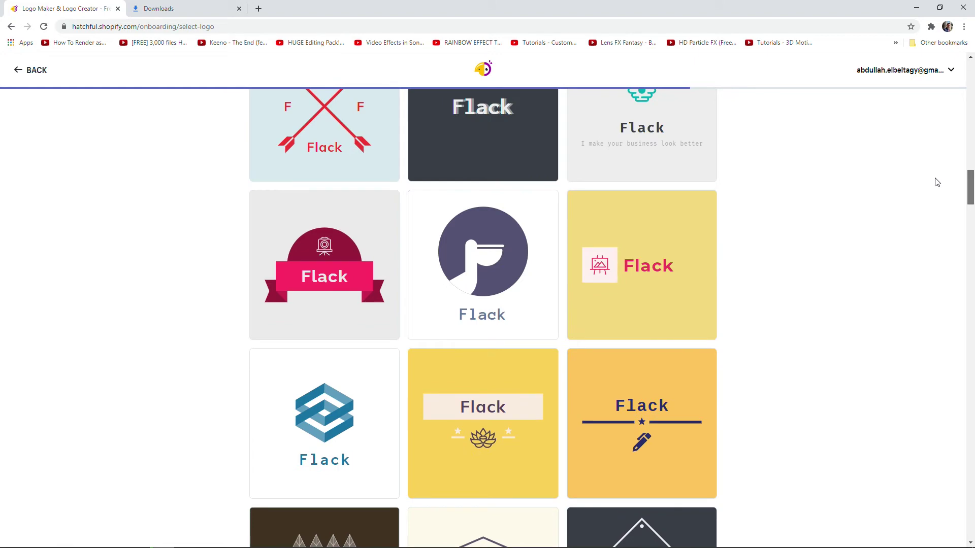
{"action": "left_click_drag", "start_coordinate": [936, 182], "coordinate": [971, 78]}
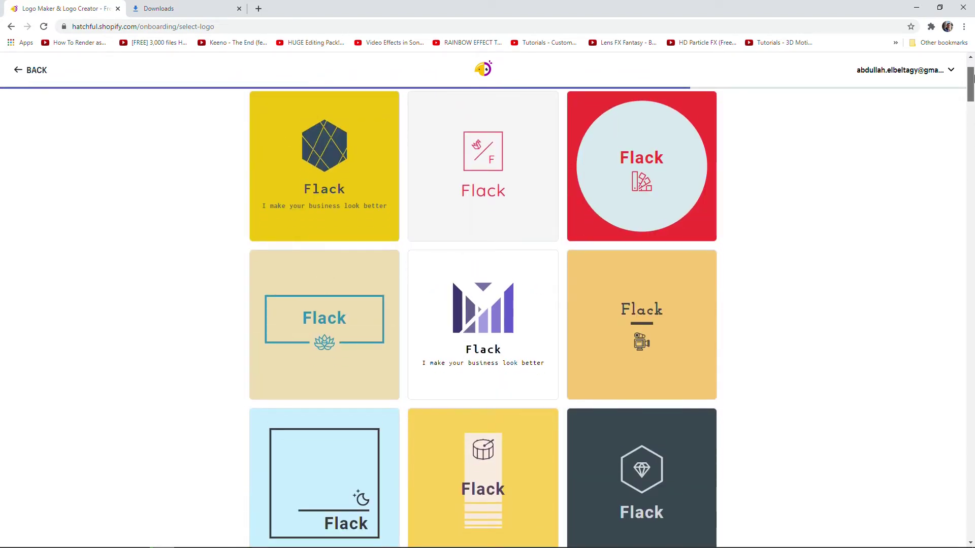
{"action": "left_click", "coordinate": [322, 139]}
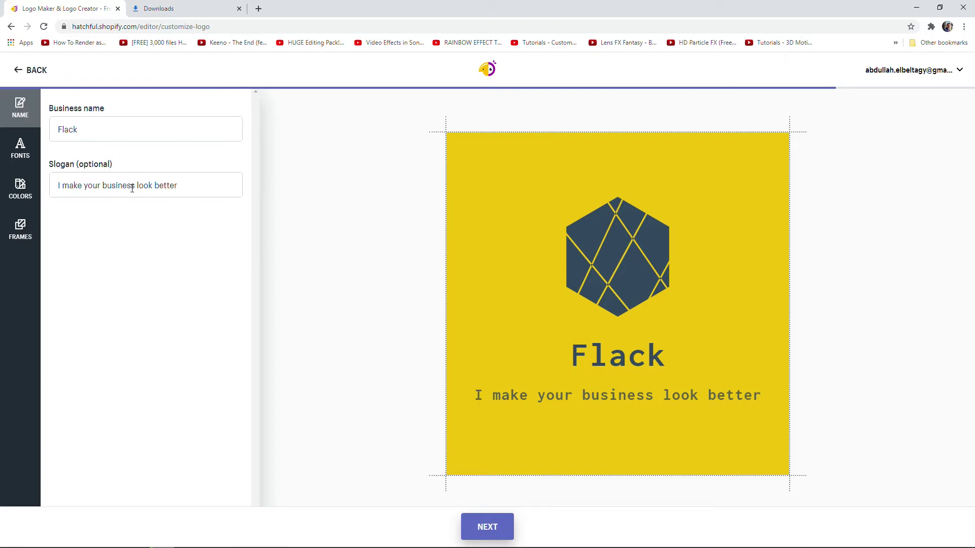
Step: Try editing the slogan by inserting the test letters "sfdasdfa" into the word "look", and remove them again
{"action": "left_click", "coordinate": [149, 185]}
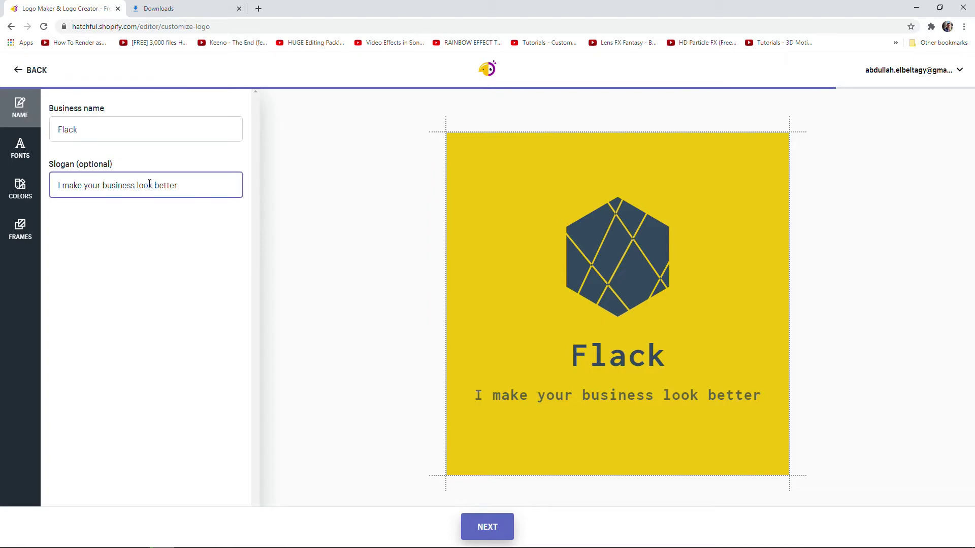
{"action": "type", "text": "sfdasdfa"}
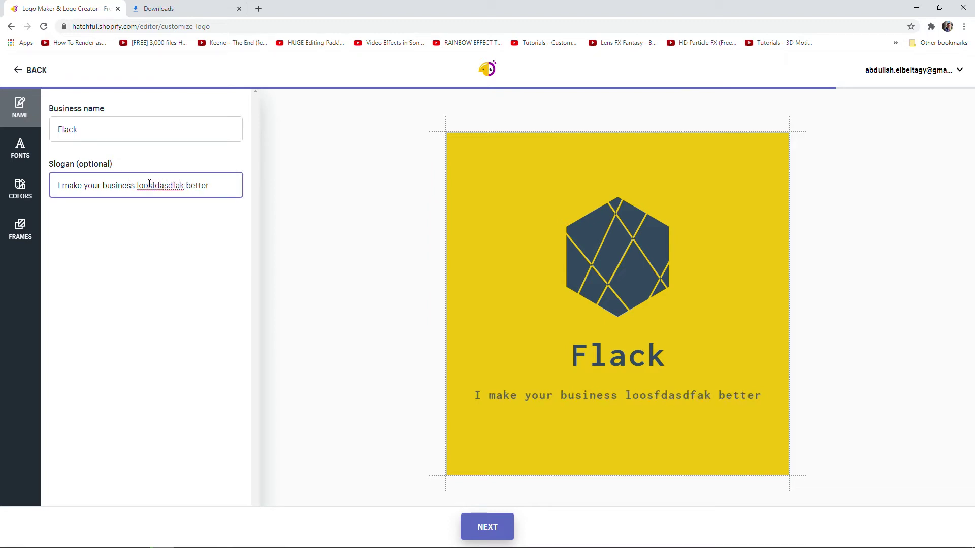
{"action": "key", "text": "BackSpace"}
{"action": "key", "text": "BackSpace"}
{"action": "key", "text": "BackSpace"}
{"action": "key", "text": "BackSpace"}
{"action": "key", "text": "BackSpace"}
{"action": "key", "text": "BackSpace"}
{"action": "key", "text": "BackSpace"}
{"action": "key", "text": "BackSpace"}
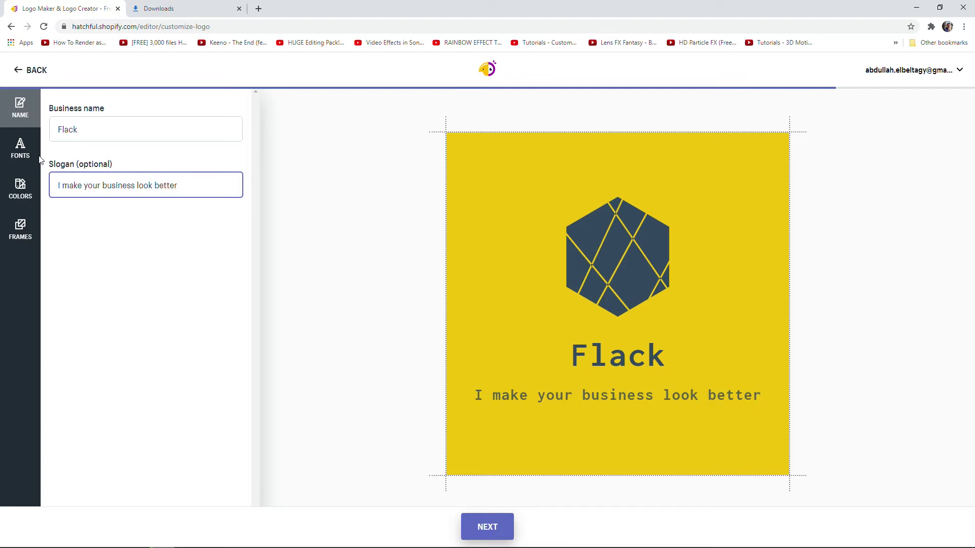
Step: Try several fonts from the full font list on the logo, including thin monospaced, rounded and angular all-capitals styles
{"action": "left_click", "coordinate": [20, 148]}
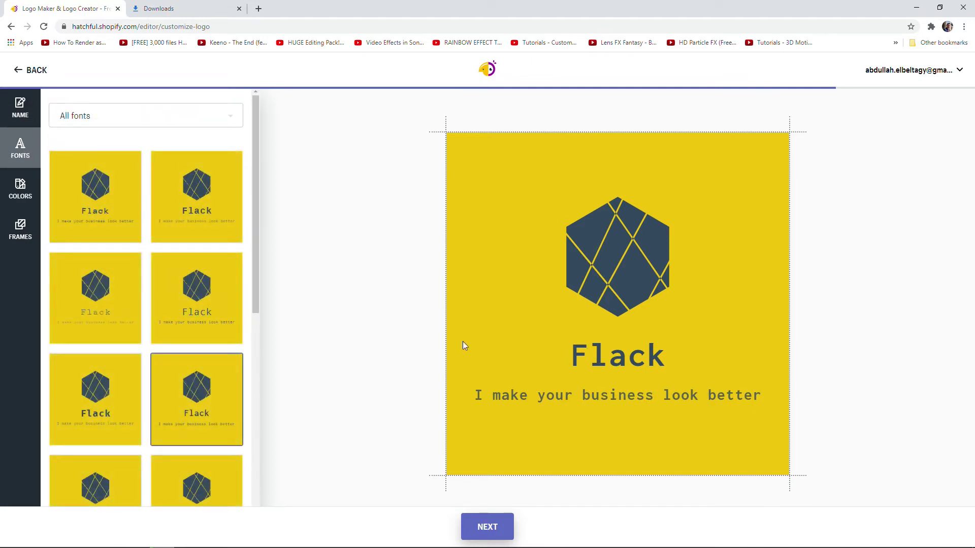
{"action": "left_click", "coordinate": [202, 325]}
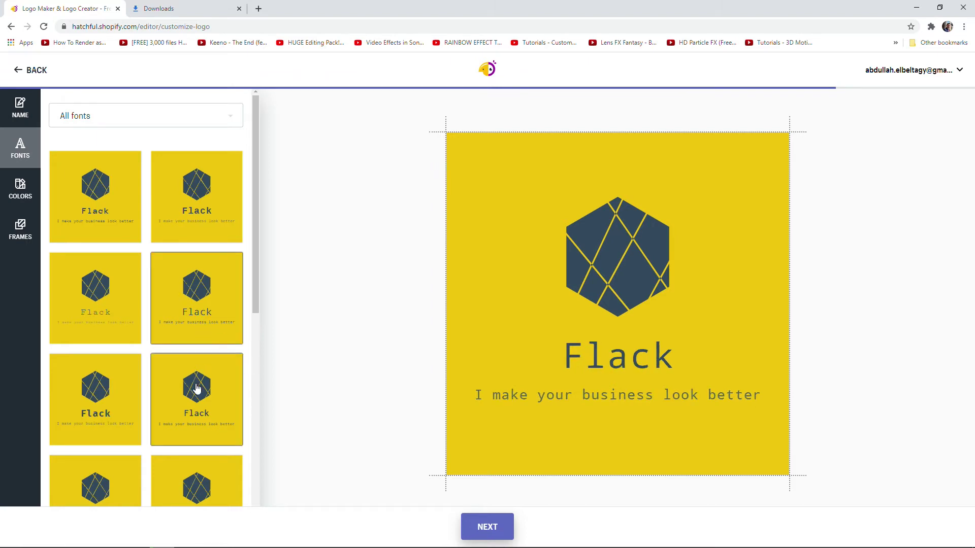
{"action": "scroll", "coordinate": [202, 386], "scroll_direction": "down", "scroll_amount": 3}
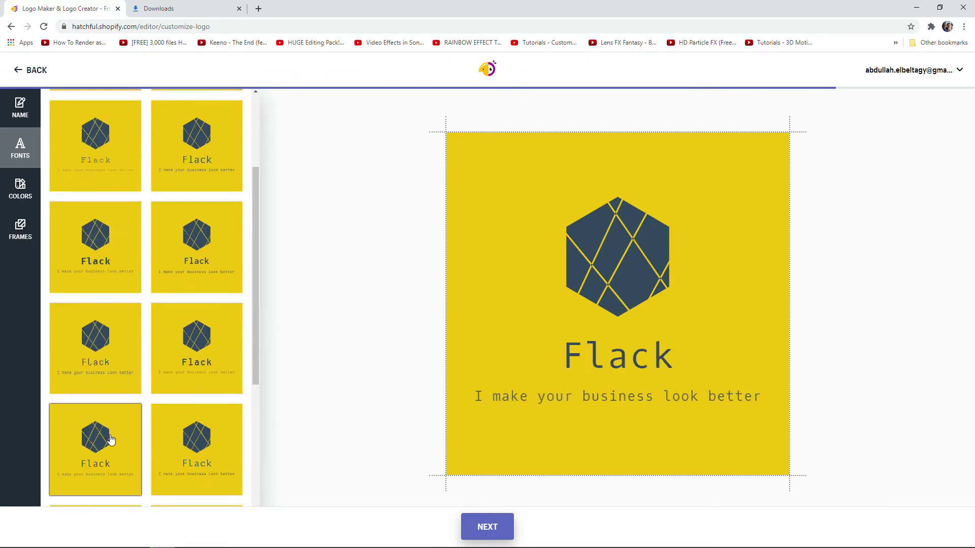
{"action": "left_click", "coordinate": [211, 439]}
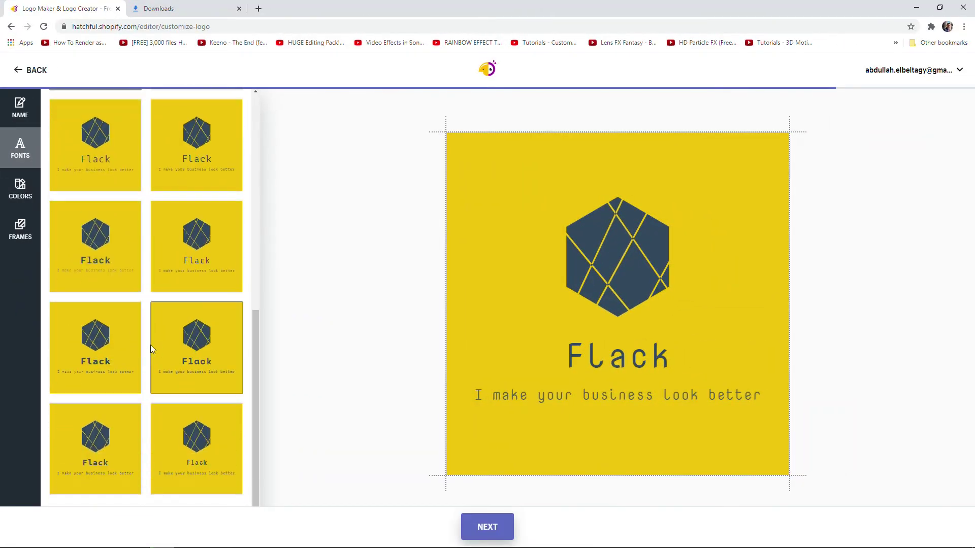
{"action": "scroll", "coordinate": [150, 346], "scroll_direction": "down", "scroll_amount": 1}
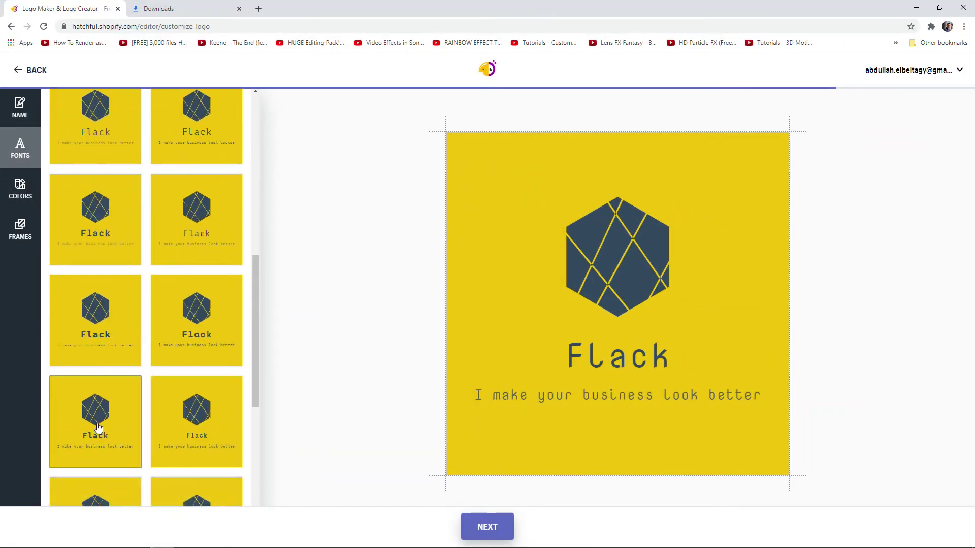
{"action": "scroll", "coordinate": [98, 428], "scroll_direction": "down", "scroll_amount": 5}
{"action": "left_click", "coordinate": [196, 381]}
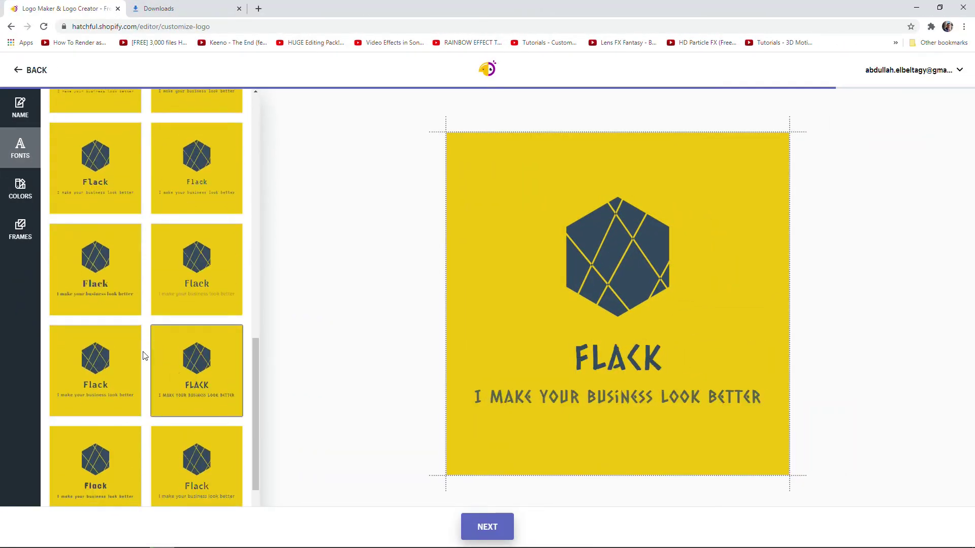
{"action": "scroll", "coordinate": [142, 350], "scroll_direction": "down", "scroll_amount": 1}
{"action": "left_click", "coordinate": [121, 337]}
Step: Compare the condensed bold and decorative fonts, and set the logo text in the light sans-serif font with softly flared strokes
{"action": "scroll", "coordinate": [147, 332], "scroll_direction": "down", "scroll_amount": 2}
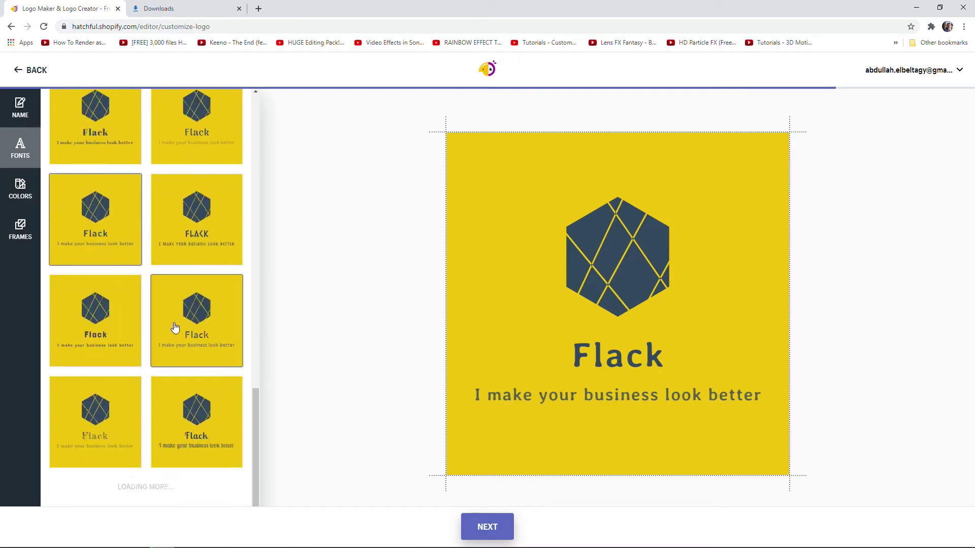
{"action": "left_click", "coordinate": [175, 327]}
{"action": "scroll", "coordinate": [135, 330], "scroll_direction": "down", "scroll_amount": 1}
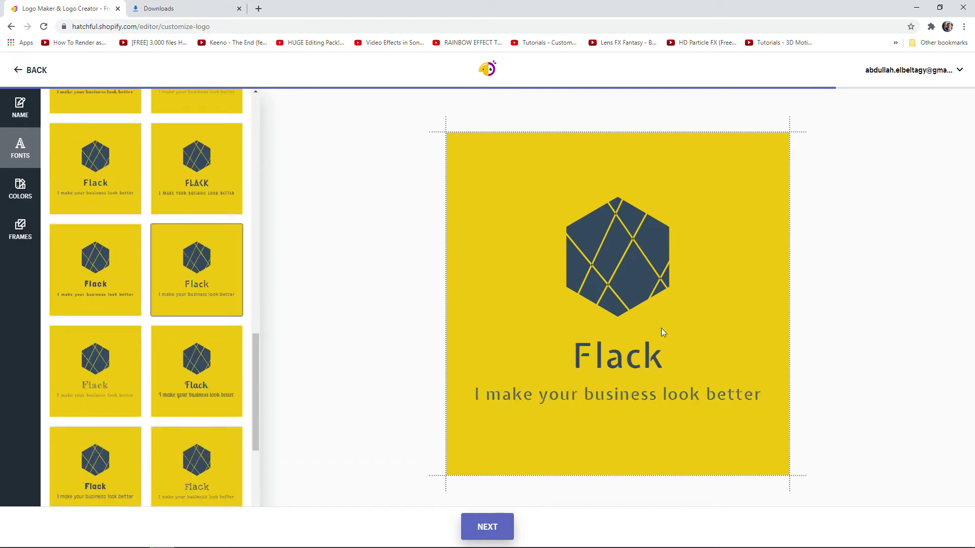
{"action": "left_click", "coordinate": [122, 452]}
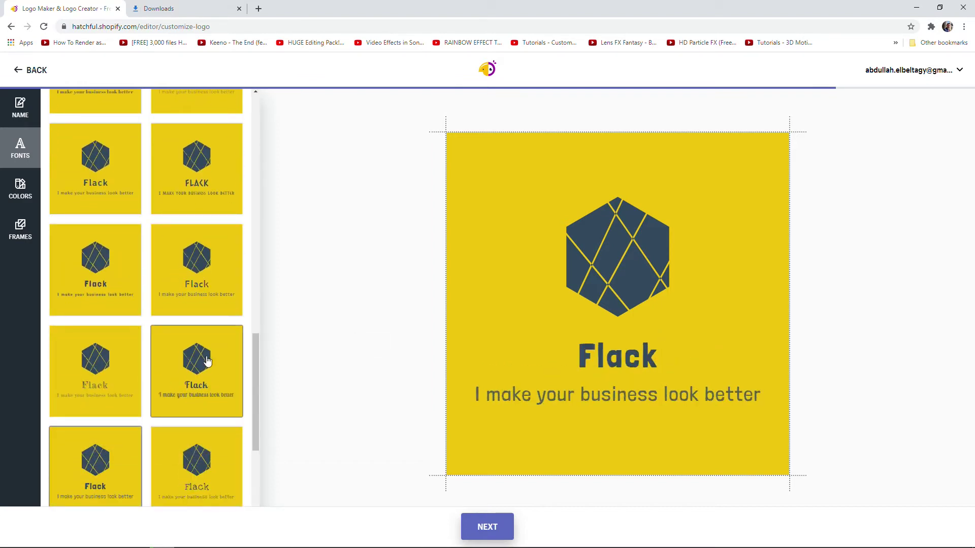
{"action": "left_click", "coordinate": [214, 359]}
{"action": "left_click", "coordinate": [212, 298]}
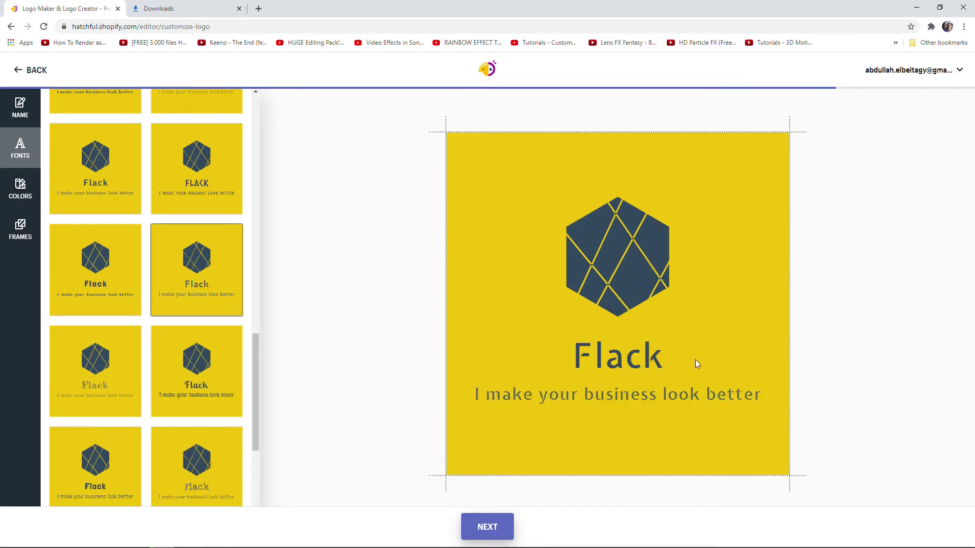
Step: Try blue color schemes on the logo, including light blue on royal blue and medium blue on dark blue
{"action": "left_click", "coordinate": [20, 189]}
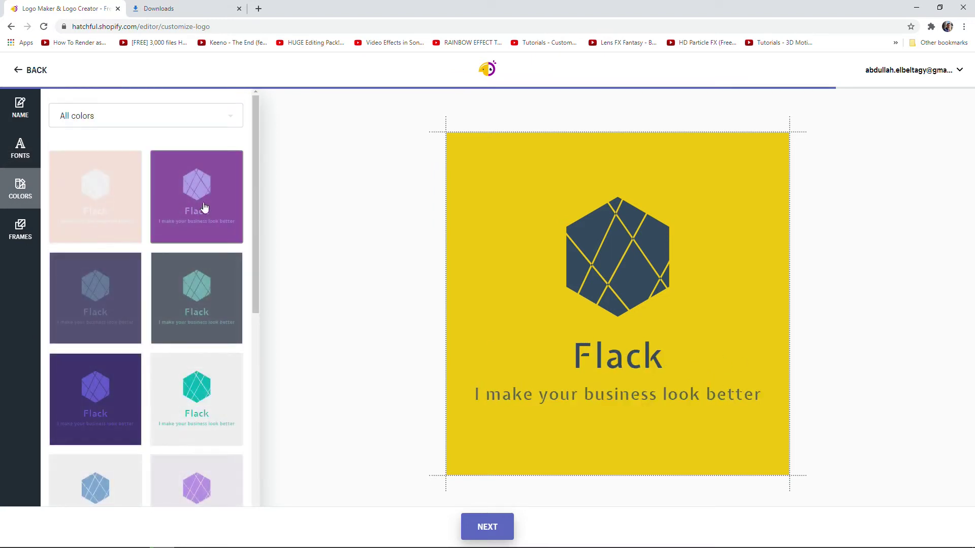
{"action": "scroll", "coordinate": [203, 209], "scroll_direction": "down", "scroll_amount": 2}
{"action": "scroll", "coordinate": [204, 210], "scroll_direction": "down", "scroll_amount": 5}
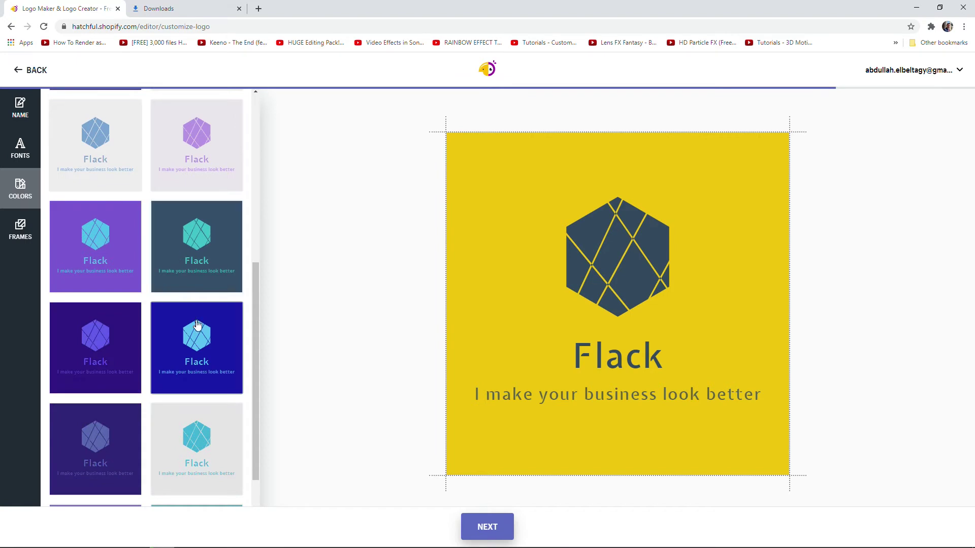
{"action": "left_click", "coordinate": [199, 329]}
{"action": "scroll", "coordinate": [205, 294], "scroll_direction": "down", "scroll_amount": 3}
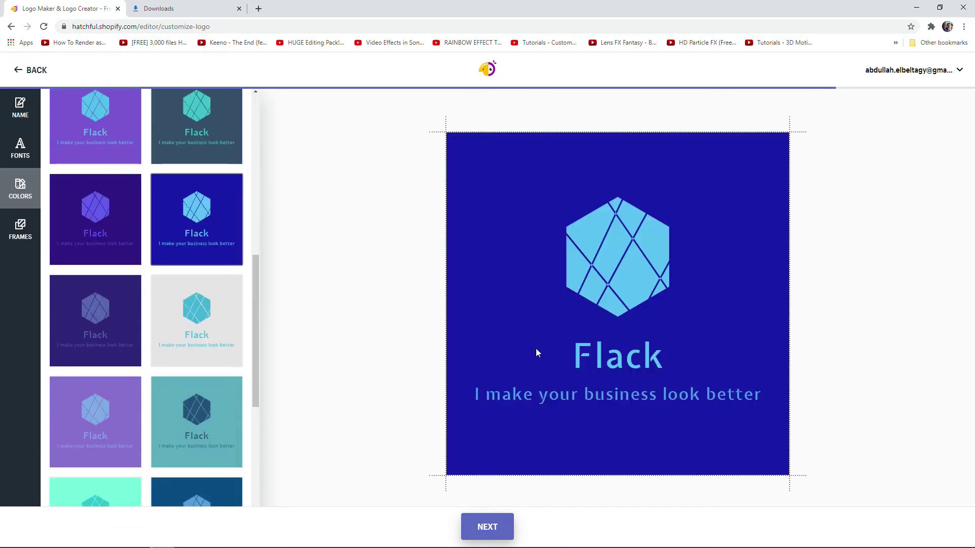
{"action": "scroll", "coordinate": [212, 366], "scroll_direction": "down", "scroll_amount": 2}
{"action": "left_click", "coordinate": [233, 363]}
{"action": "scroll", "coordinate": [223, 371], "scroll_direction": "down", "scroll_amount": 2}
{"action": "left_click", "coordinate": [206, 376]}
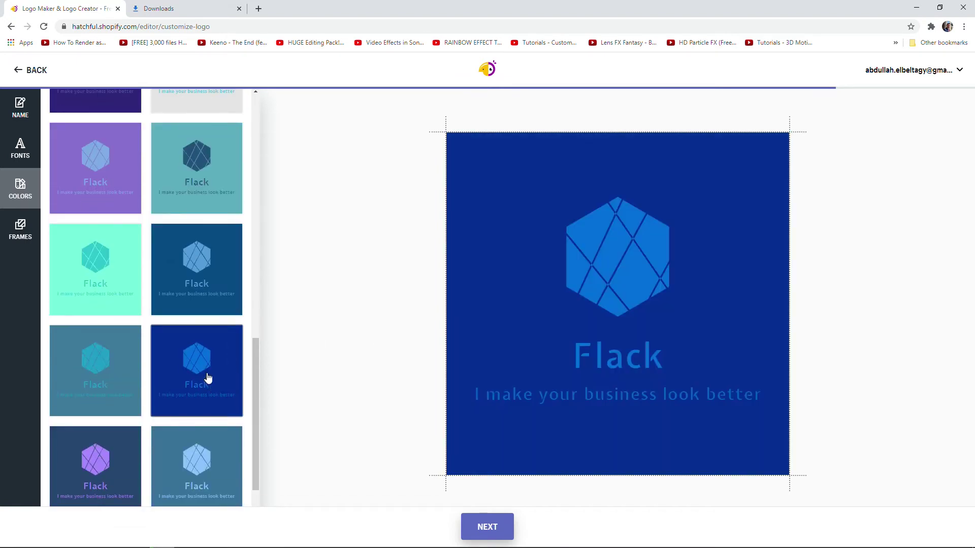
Step: Try the purple on navy and the pale teal on dark teal color schemes on the logo
{"action": "scroll", "coordinate": [213, 355], "scroll_direction": "down", "scroll_amount": 3}
{"action": "left_click", "coordinate": [218, 344]}
{"action": "left_click", "coordinate": [96, 325]}
{"action": "scroll", "coordinate": [202, 339], "scroll_direction": "down", "scroll_amount": 3}
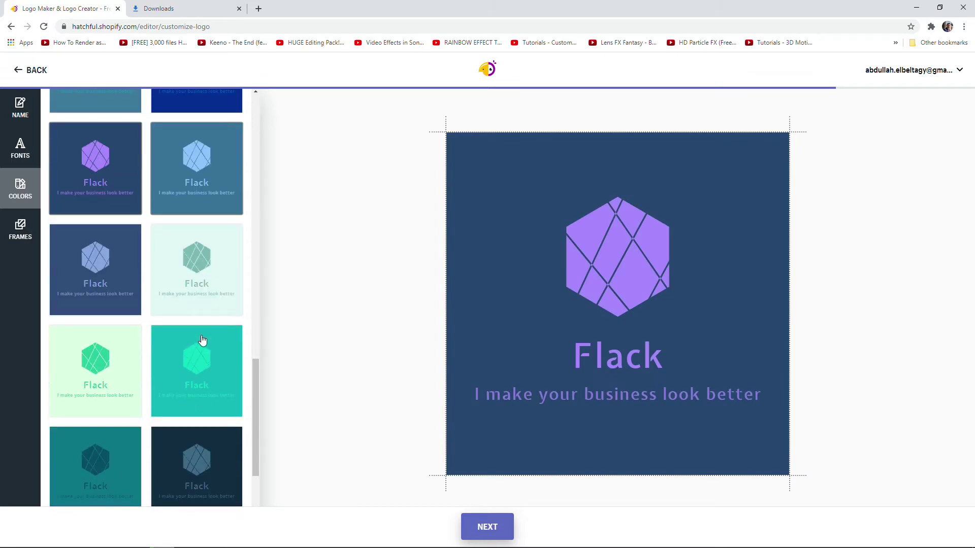
{"action": "scroll", "coordinate": [219, 376], "scroll_direction": "down", "scroll_amount": 1}
{"action": "scroll", "coordinate": [228, 376], "scroll_direction": "down", "scroll_amount": 4}
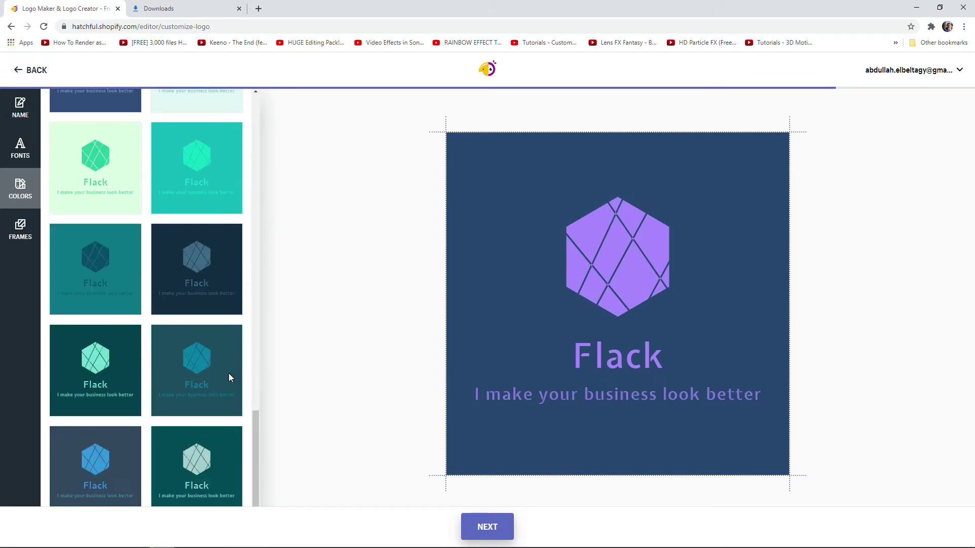
{"action": "left_click", "coordinate": [206, 409]}
{"action": "scroll", "coordinate": [209, 425], "scroll_direction": "down", "scroll_amount": 4}
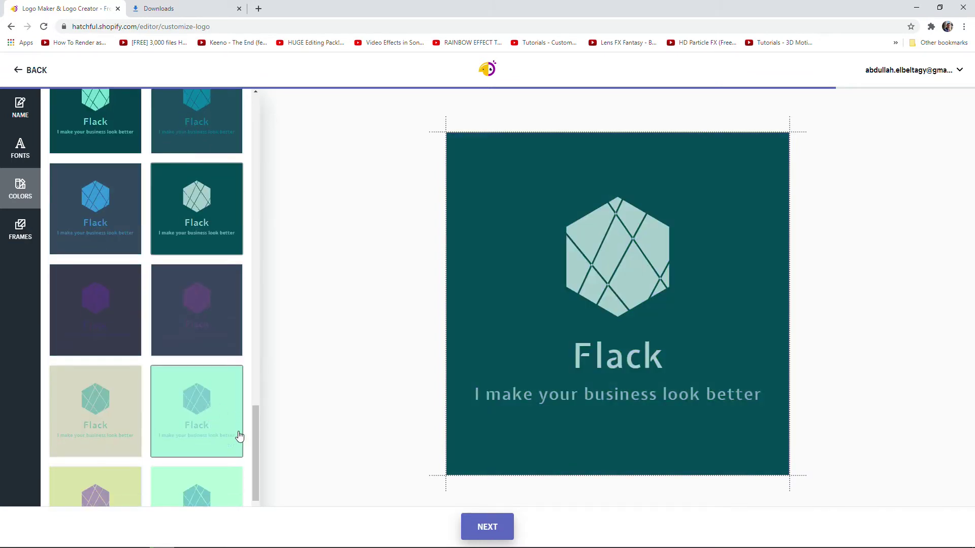
Step: Return to the start of the color schemes and filter them to Cool
{"action": "left_click_drag", "start_coordinate": [255, 434], "coordinate": [254, 94]}
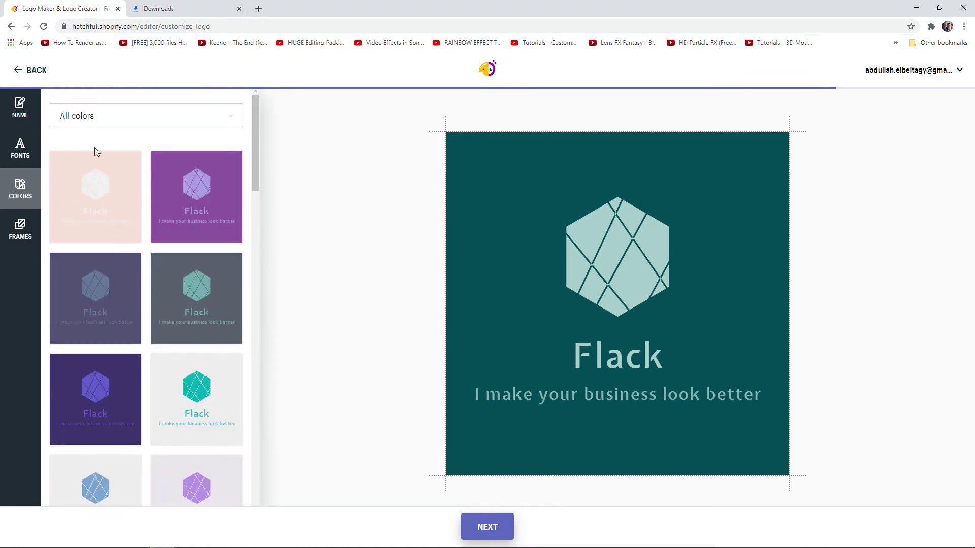
{"action": "left_click", "coordinate": [205, 128]}
{"action": "left_click", "coordinate": [96, 150]}
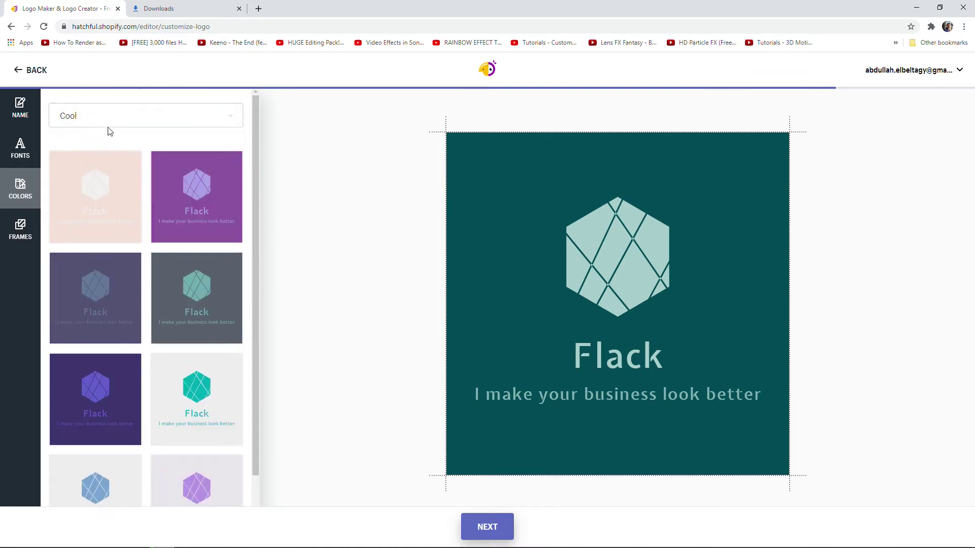
Step: Filter the color schemes to Basic and apply the gold on muted green one to the logo
{"action": "left_click", "coordinate": [112, 117]}
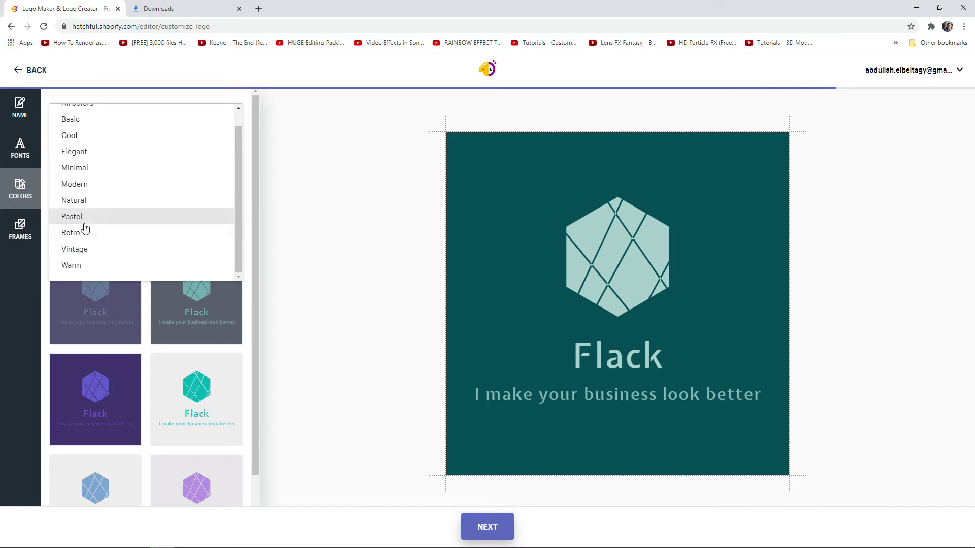
{"action": "scroll", "coordinate": [94, 147], "scroll_direction": "up", "scroll_amount": 1}
{"action": "left_click", "coordinate": [100, 135]}
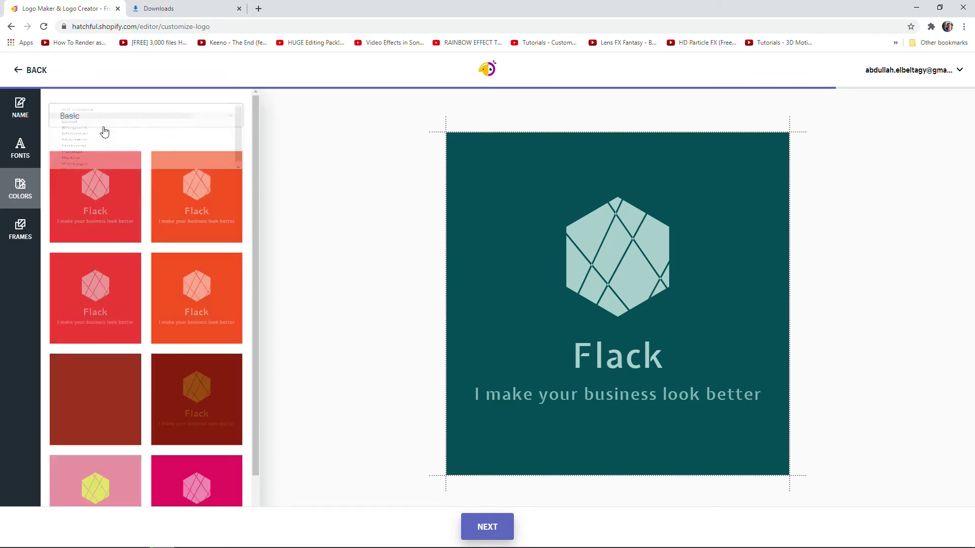
{"action": "scroll", "coordinate": [123, 180], "scroll_direction": "down", "scroll_amount": 10}
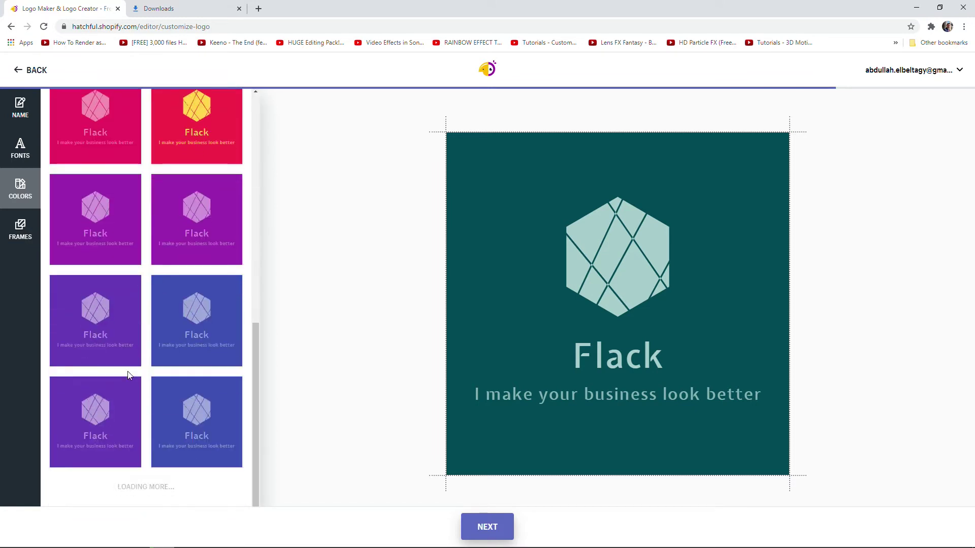
{"action": "scroll", "coordinate": [136, 362], "scroll_direction": "down", "scroll_amount": 10}
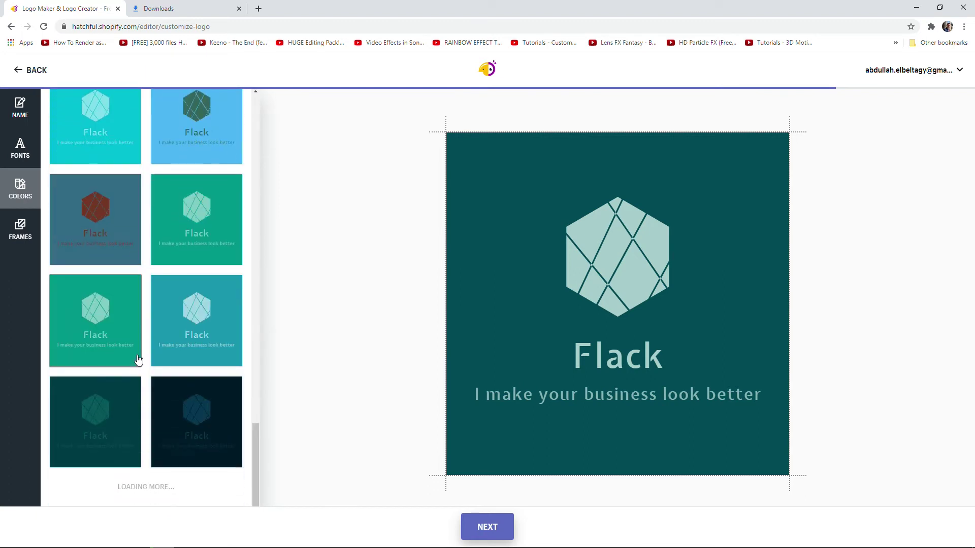
{"action": "scroll", "coordinate": [167, 339], "scroll_direction": "down", "scroll_amount": 10}
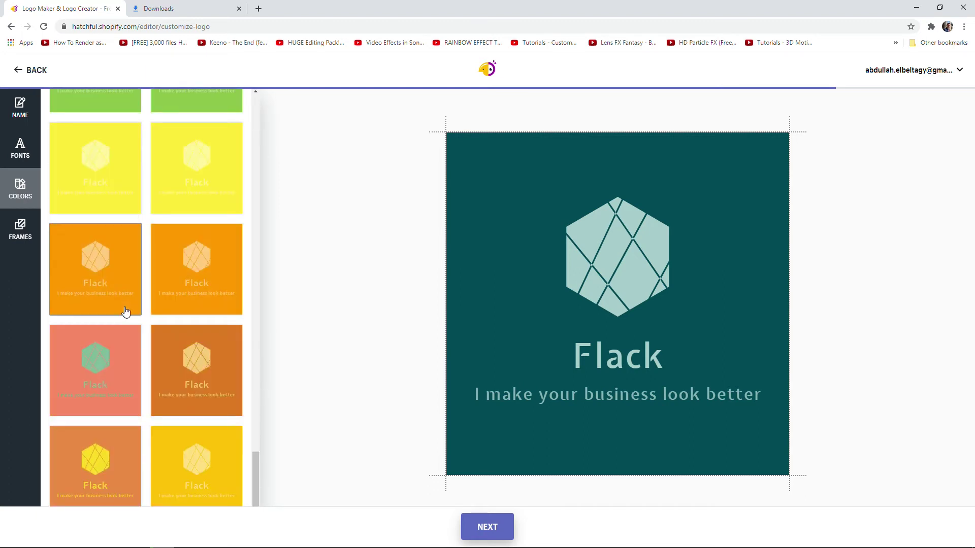
{"action": "scroll", "coordinate": [87, 222], "scroll_direction": "up", "scroll_amount": 1}
{"action": "left_click", "coordinate": [104, 161]}
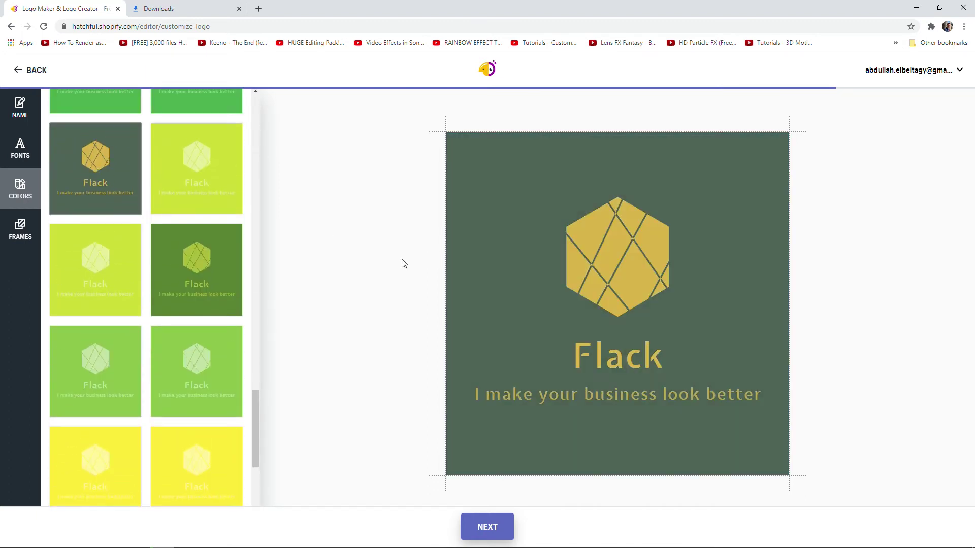
{"action": "scroll", "coordinate": [163, 277], "scroll_direction": "down", "scroll_amount": 8}
{"action": "scroll", "coordinate": [164, 278], "scroll_direction": "up", "scroll_amount": 5}
Step: Try the diamond, circle, square and octagon frames on the logo, and set it back to the hexagon frame
{"action": "left_click", "coordinate": [19, 224]}
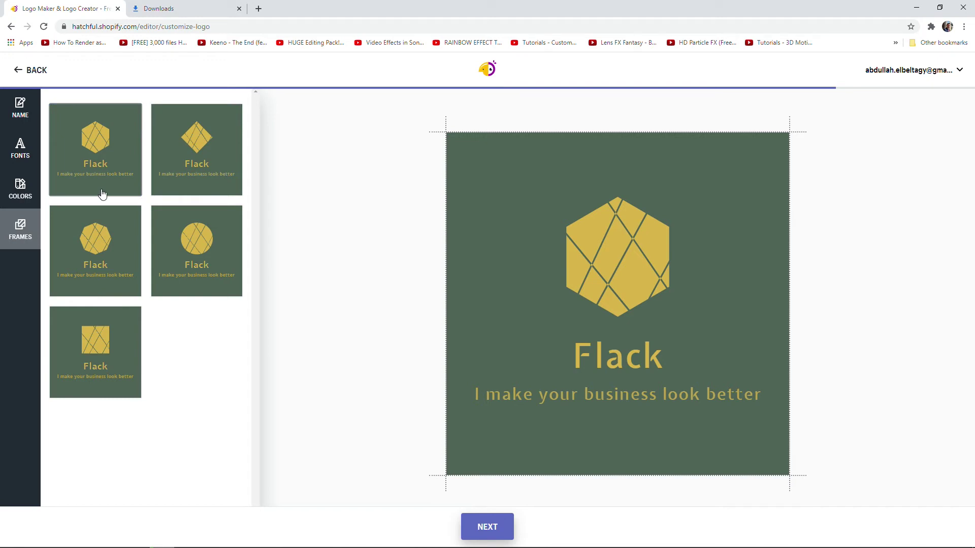
{"action": "left_click", "coordinate": [190, 170]}
{"action": "left_click", "coordinate": [214, 292]}
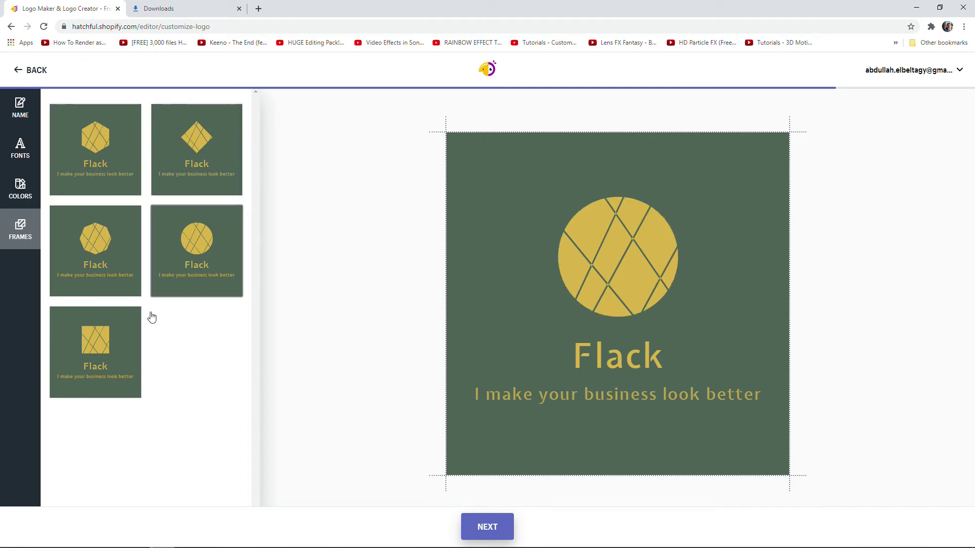
{"action": "left_click", "coordinate": [109, 352]}
{"action": "left_click", "coordinate": [90, 274]}
{"action": "left_click", "coordinate": [133, 158]}
{"action": "left_click", "coordinate": [209, 162]}
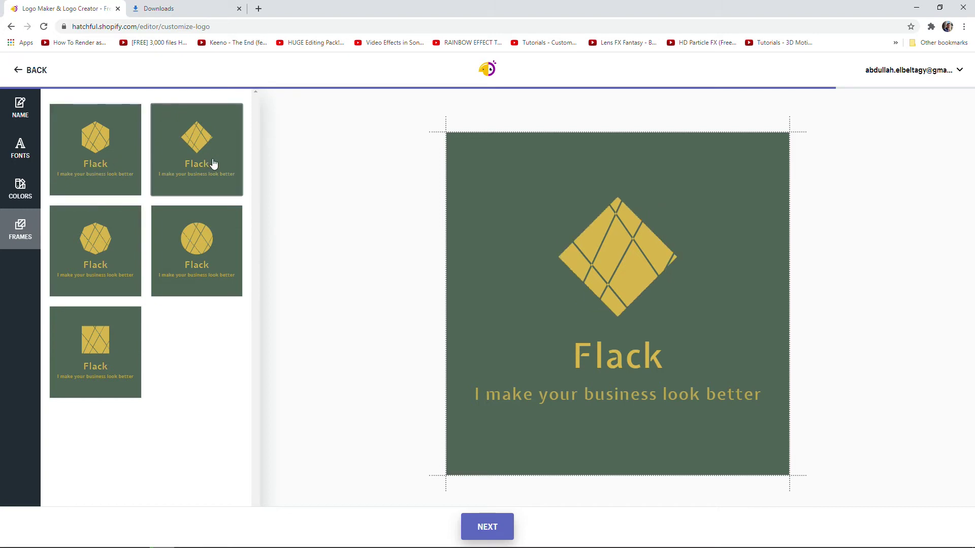
{"action": "left_click", "coordinate": [98, 160]}
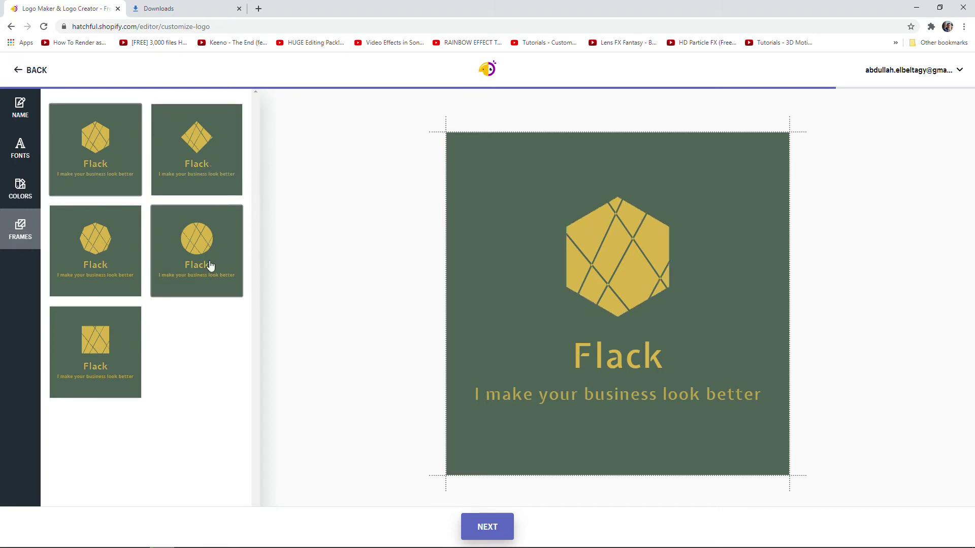
Step: Revisit the name and font options, and filter the color schemes to Retro
{"action": "left_click", "coordinate": [27, 104]}
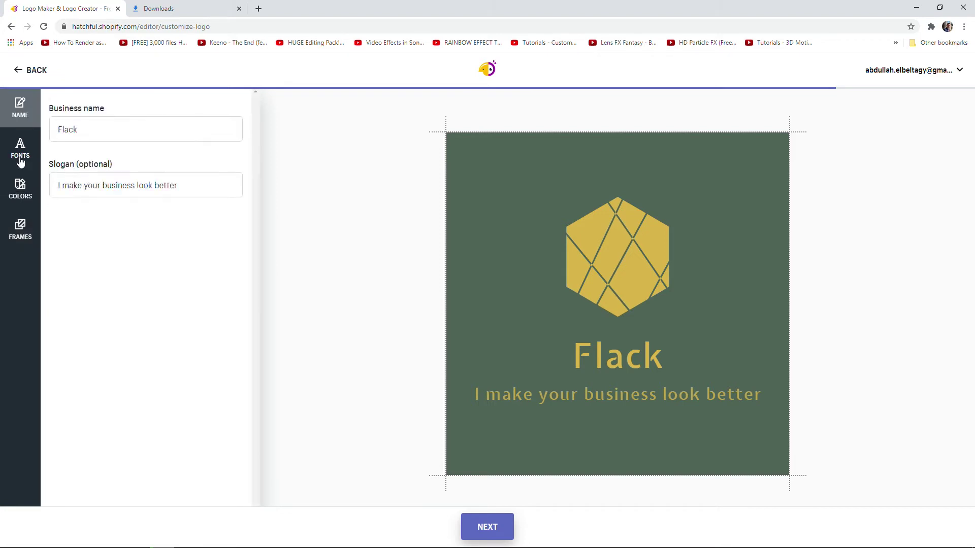
{"action": "left_click", "coordinate": [21, 147]}
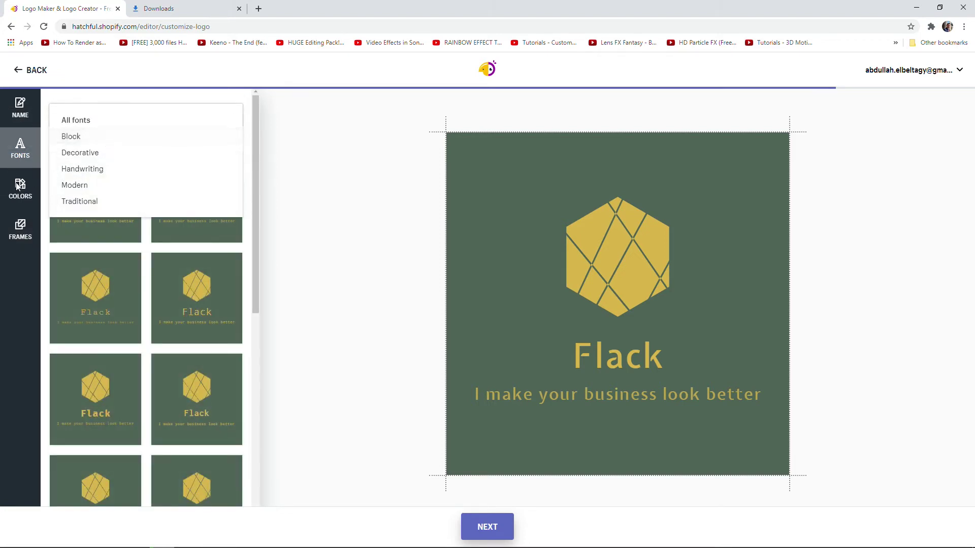
{"action": "left_click", "coordinate": [33, 189]}
{"action": "left_click", "coordinate": [182, 120]}
{"action": "left_click", "coordinate": [98, 255]}
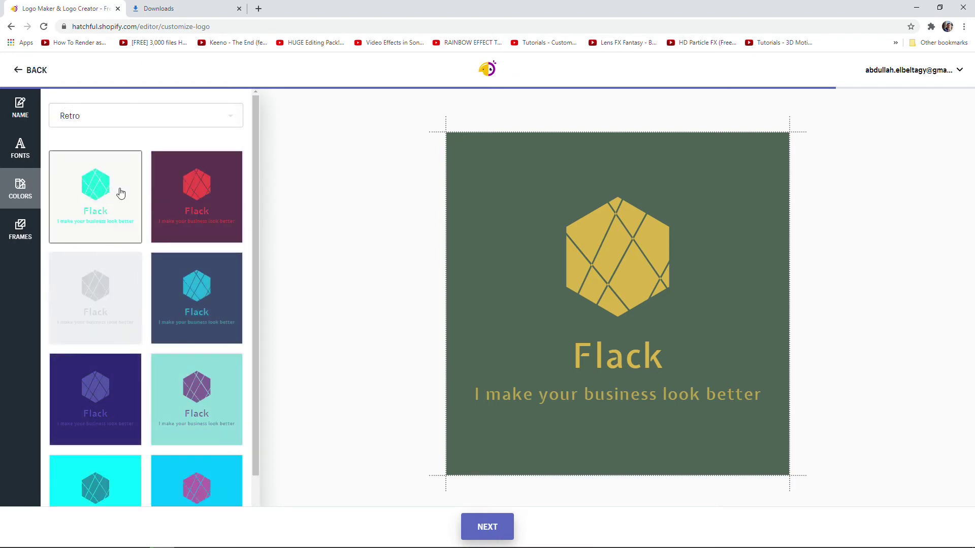
Step: Try the turquoise on off-white and the orange on dark maroon Retro color schemes on the logo
{"action": "scroll", "coordinate": [105, 167], "scroll_direction": "down", "scroll_amount": 2}
{"action": "left_click", "coordinate": [96, 155]}
{"action": "scroll", "coordinate": [102, 203], "scroll_direction": "down", "scroll_amount": 5}
{"action": "scroll", "coordinate": [132, 284], "scroll_direction": "down", "scroll_amount": 2}
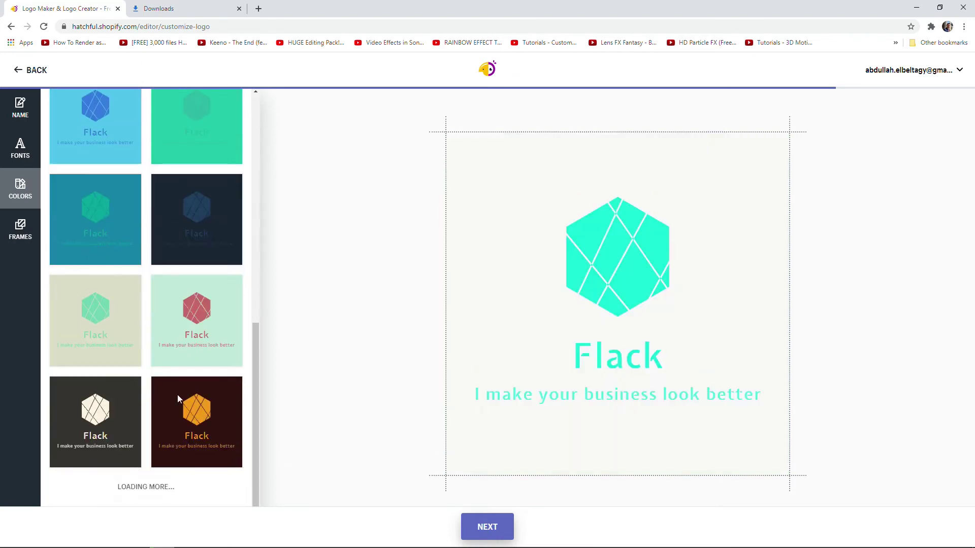
{"action": "left_click", "coordinate": [200, 391]}
{"action": "scroll", "coordinate": [219, 324], "scroll_direction": "down", "scroll_amount": 6}
{"action": "scroll", "coordinate": [204, 335], "scroll_direction": "down", "scroll_amount": 2}
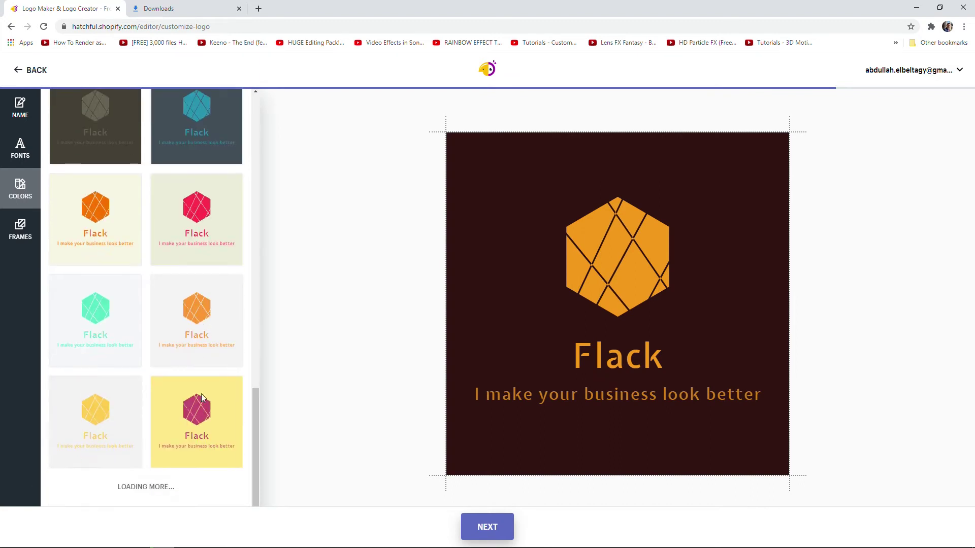
Step: Apply the magenta on pale yellow Retro color scheme to the logo and look through the schemes below it
{"action": "left_click", "coordinate": [203, 409]}
{"action": "scroll", "coordinate": [183, 386], "scroll_direction": "down", "scroll_amount": 4}
{"action": "scroll", "coordinate": [174, 354], "scroll_direction": "down", "scroll_amount": 3}
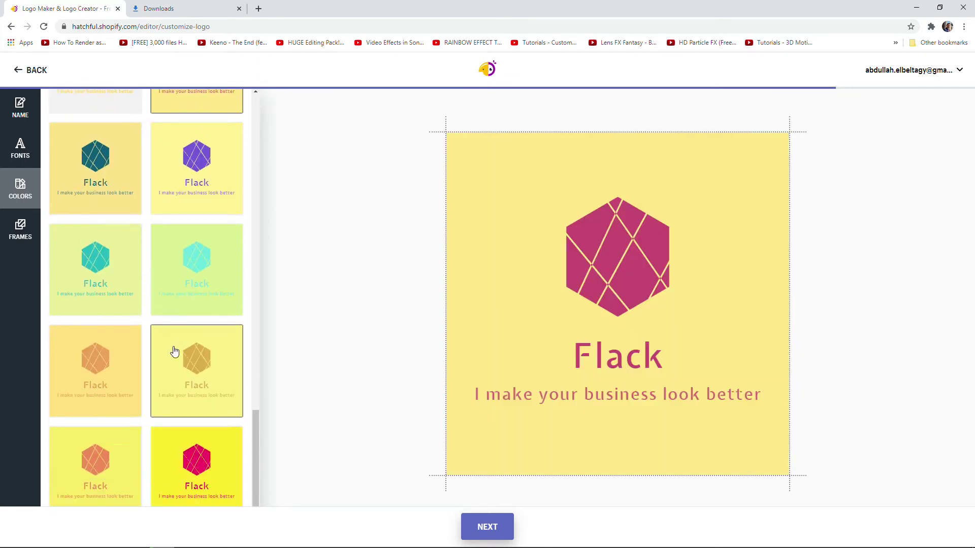
Step: Apply the dark teal on pale yellow color scheme to the logo and proceed to the finished logo preview
{"action": "scroll", "coordinate": [142, 305], "scroll_direction": "up", "scroll_amount": 2}
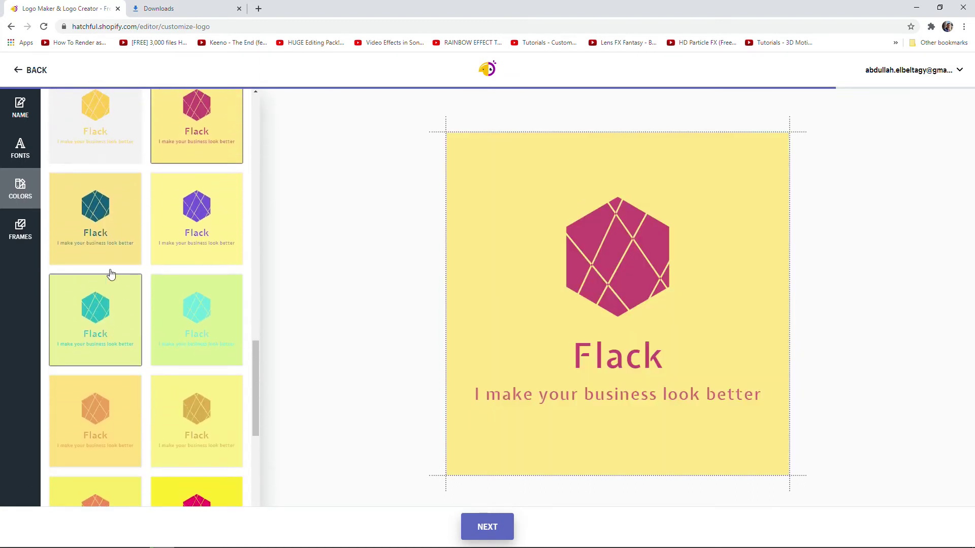
{"action": "left_click", "coordinate": [108, 241]}
{"action": "scroll", "coordinate": [203, 279], "scroll_direction": "down", "scroll_amount": 5}
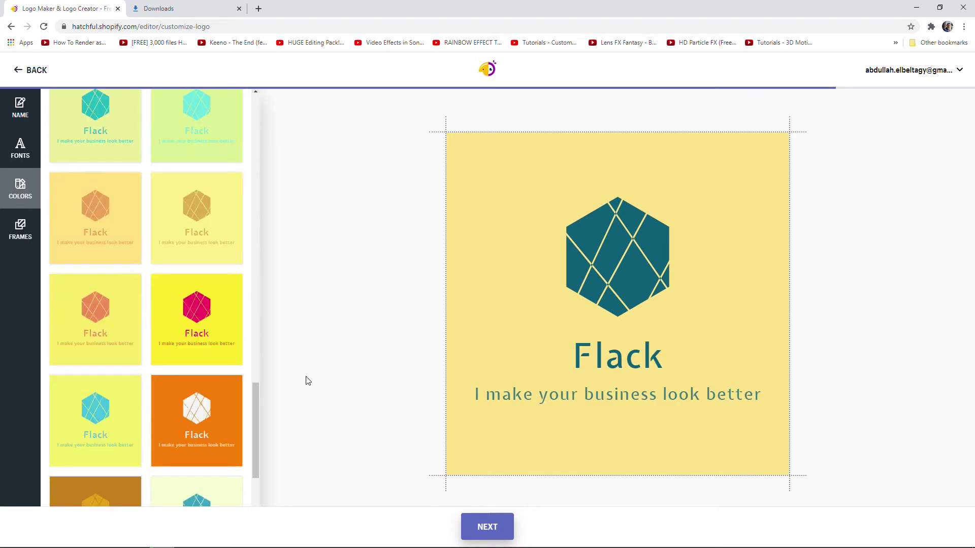
{"action": "left_click", "coordinate": [488, 527]}
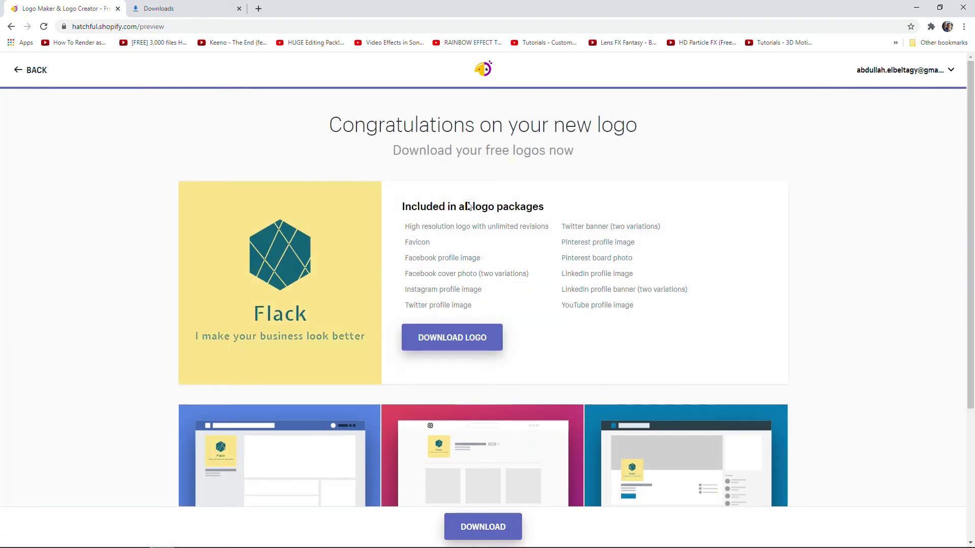
Step: Look over the package contents and social media previews, download the logo, and request its download again from the saved logos
{"action": "scroll", "coordinate": [459, 287], "scroll_direction": "down", "scroll_amount": 3}
{"action": "scroll", "coordinate": [460, 218], "scroll_direction": "up", "scroll_amount": 2}
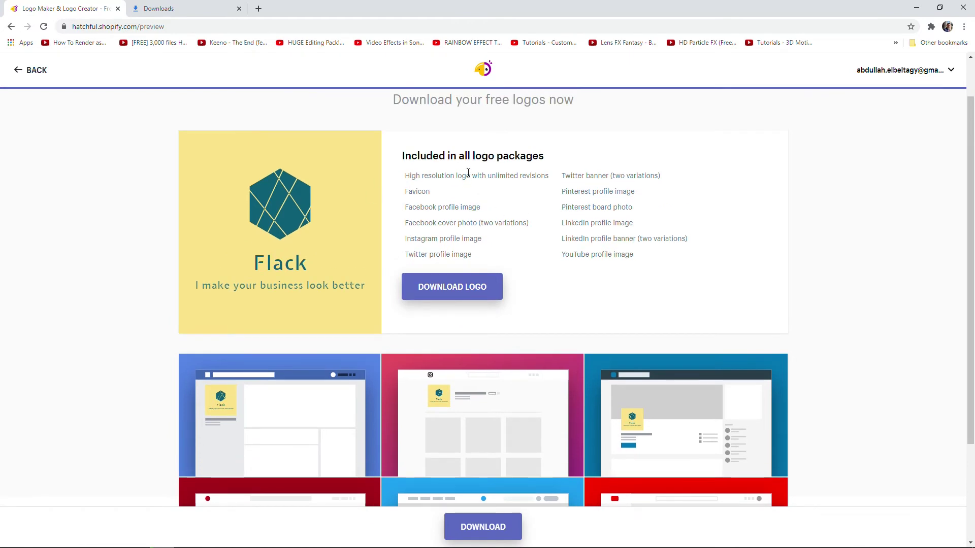
{"action": "scroll", "coordinate": [457, 197], "scroll_direction": "up", "scroll_amount": 1}
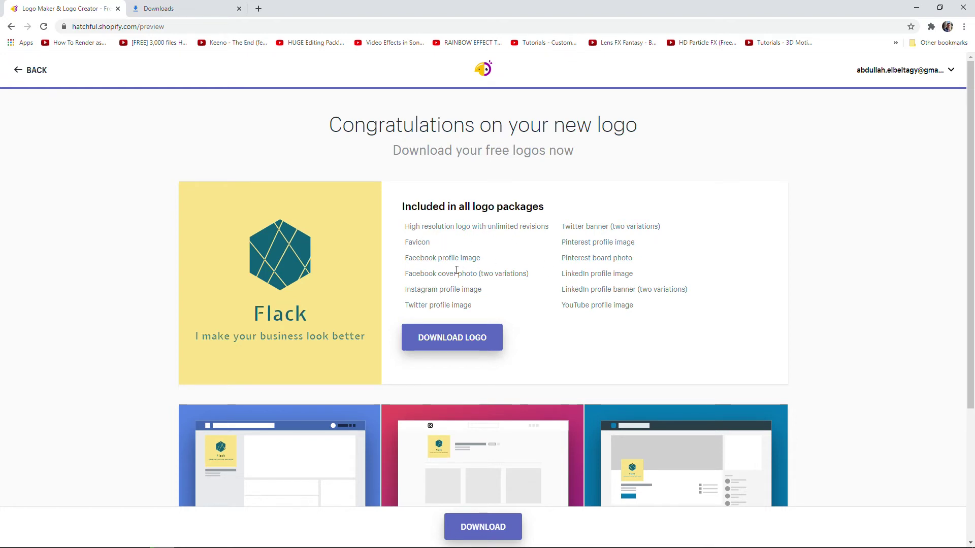
{"action": "scroll", "coordinate": [470, 248], "scroll_direction": "down", "scroll_amount": 4}
{"action": "scroll", "coordinate": [544, 348], "scroll_direction": "up", "scroll_amount": 4}
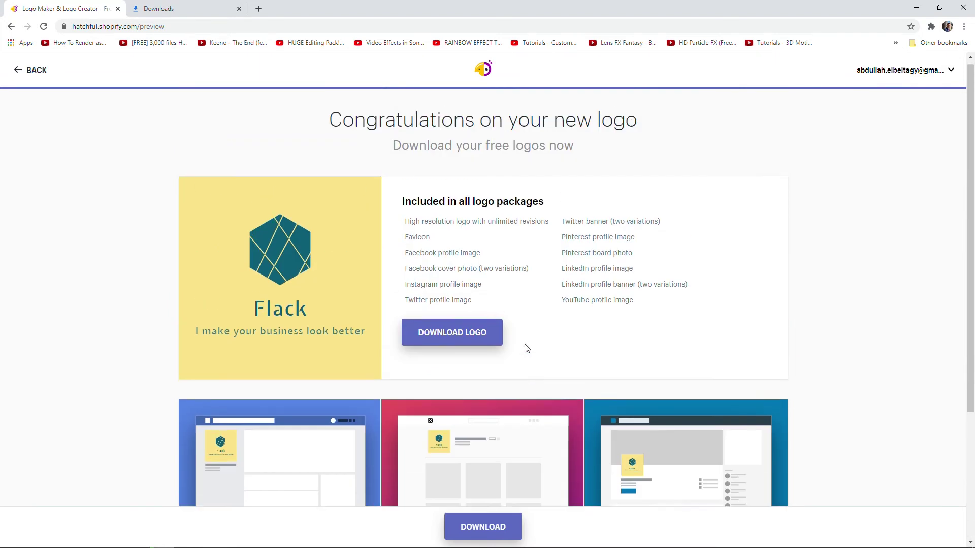
{"action": "left_click", "coordinate": [455, 338]}
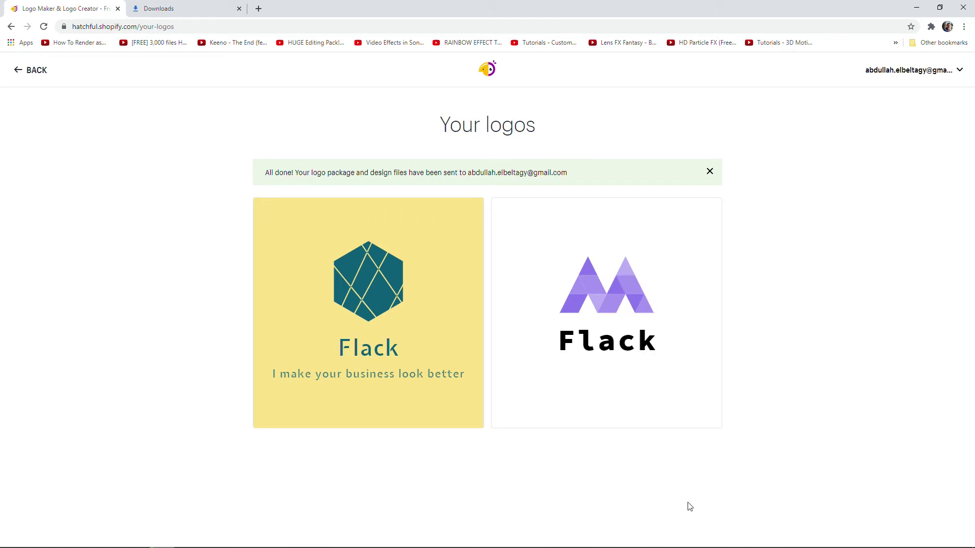
{"action": "mouse_move", "coordinate": [369, 384]}
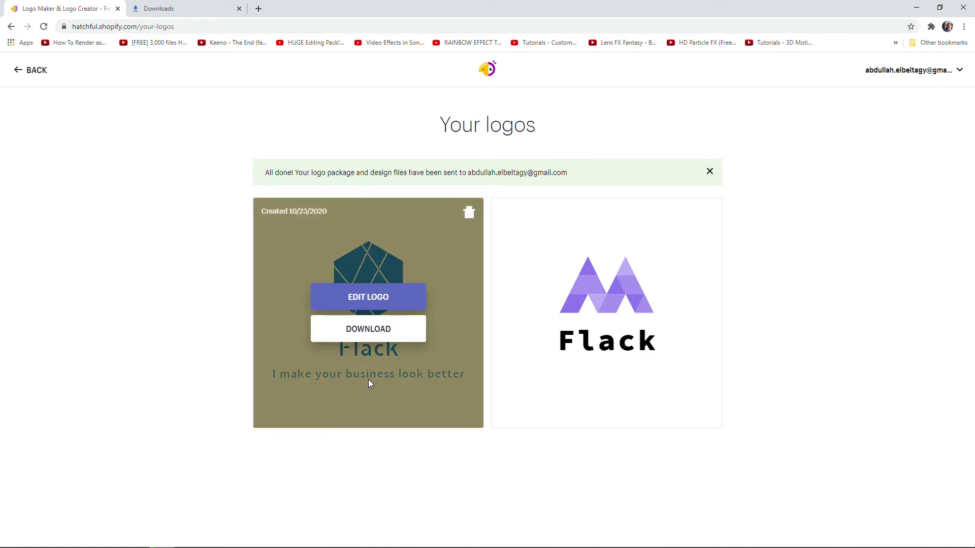
{"action": "left_click", "coordinate": [380, 335]}
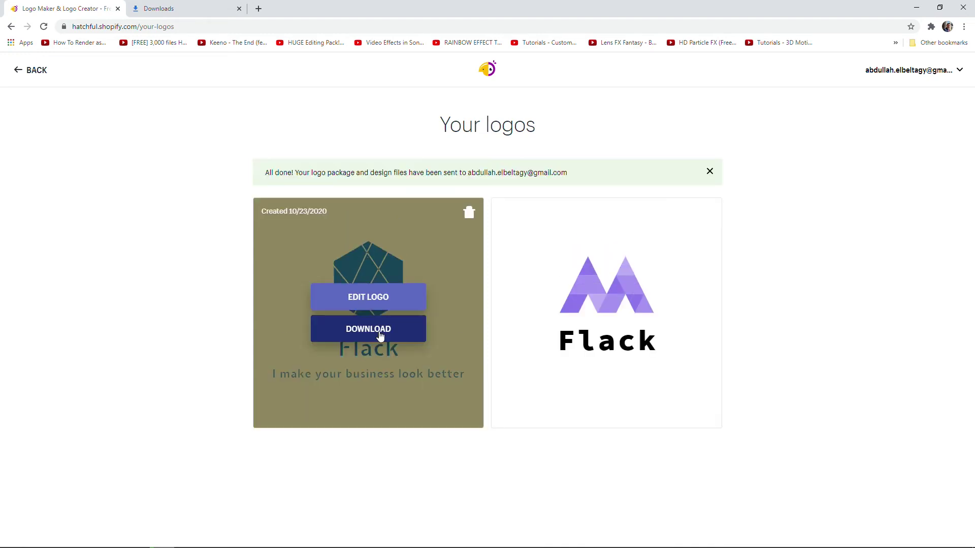
Step: Read the delivery notice above the saved logos
{"action": "mouse_move", "coordinate": [342, 248]}
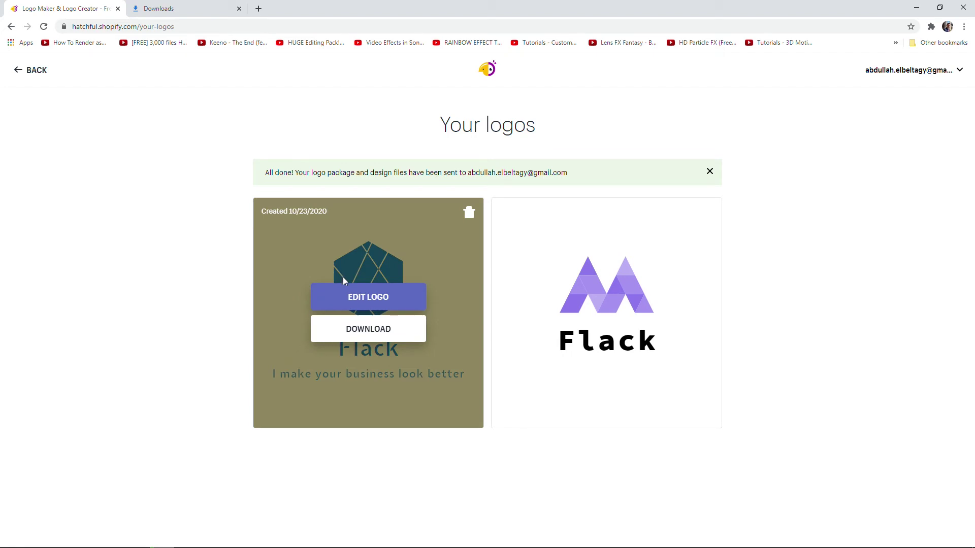
{"action": "left_click_drag", "start_coordinate": [278, 173], "coordinate": [394, 173]}
{"action": "left_click", "coordinate": [282, 174]}
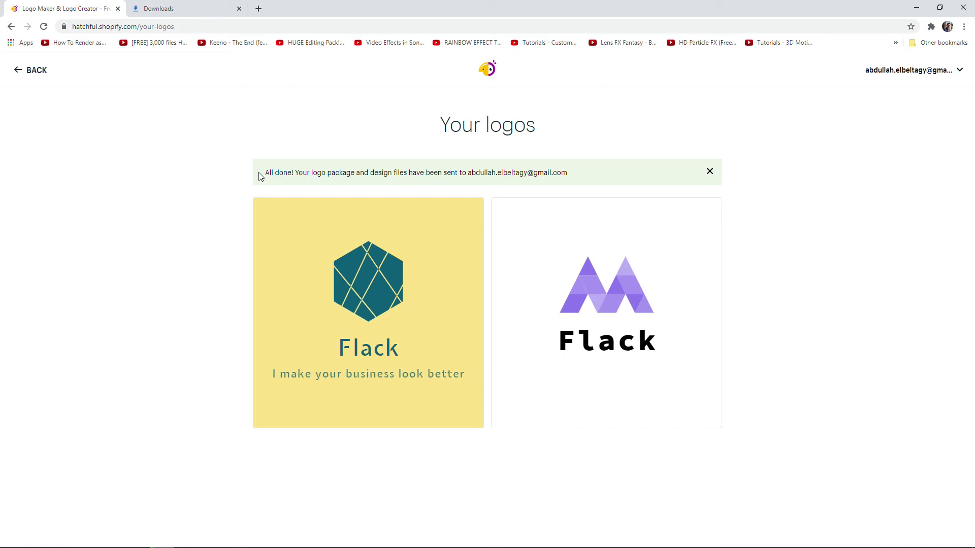
{"action": "triple_click", "coordinate": [533, 171]}
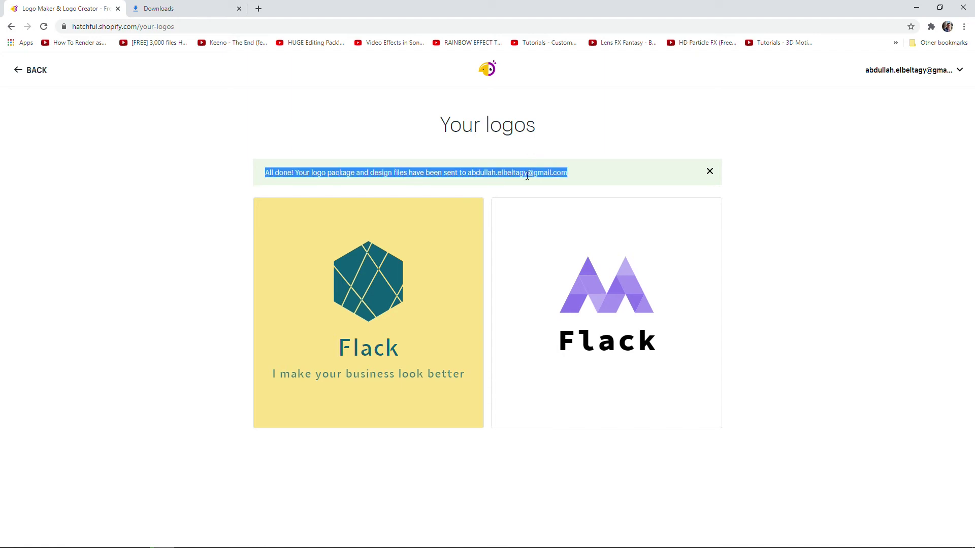
{"action": "left_click", "coordinate": [347, 171]}
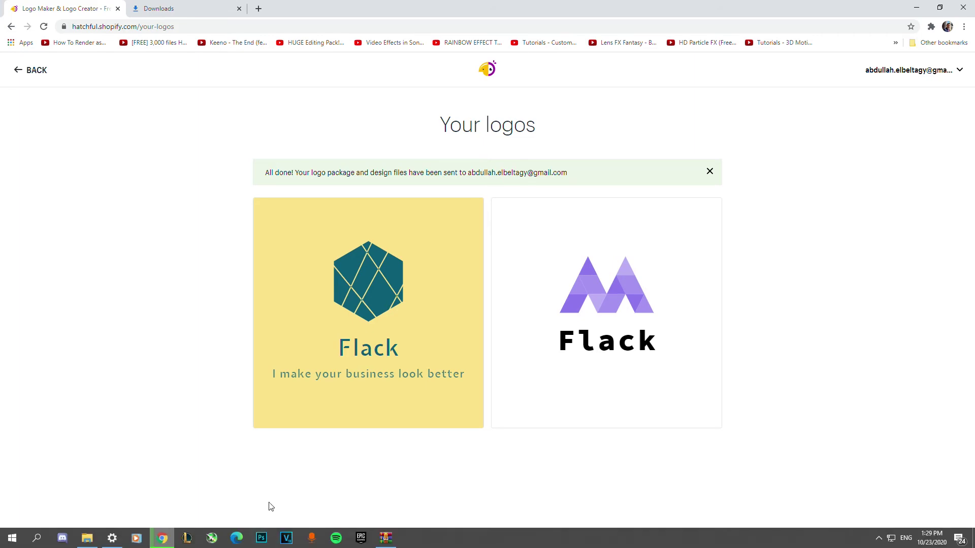
Step: Open Gmail in a new browser tab and open the "Your Hatchful brand assets" conversation from all mail
{"action": "left_click", "coordinate": [259, 9]}
{"action": "left_click", "coordinate": [878, 70]}
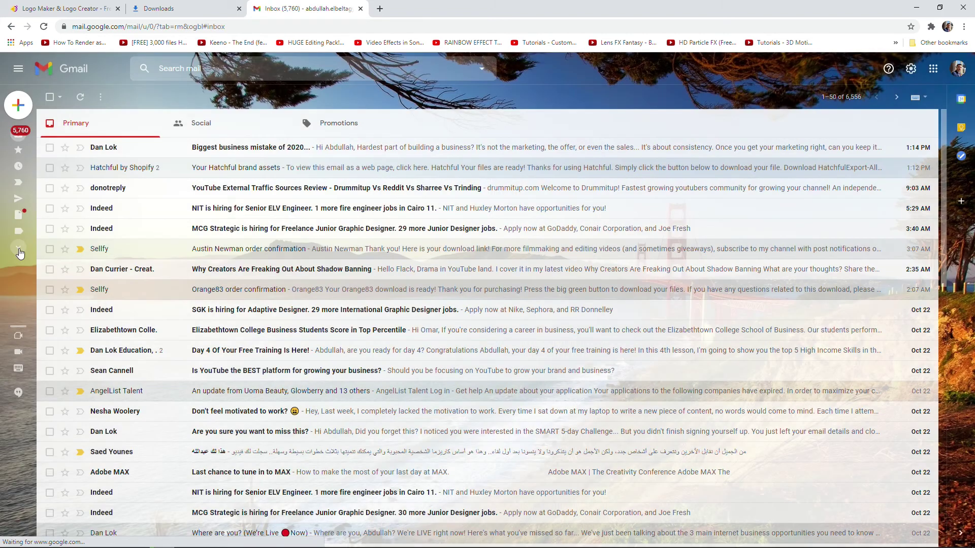
{"action": "mouse_move", "coordinate": [20, 253]}
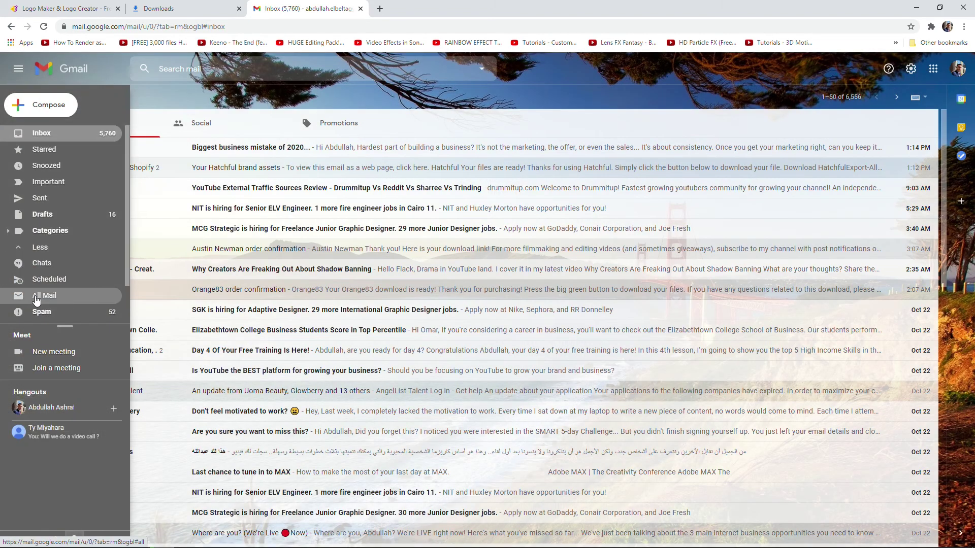
{"action": "left_click", "coordinate": [45, 296]}
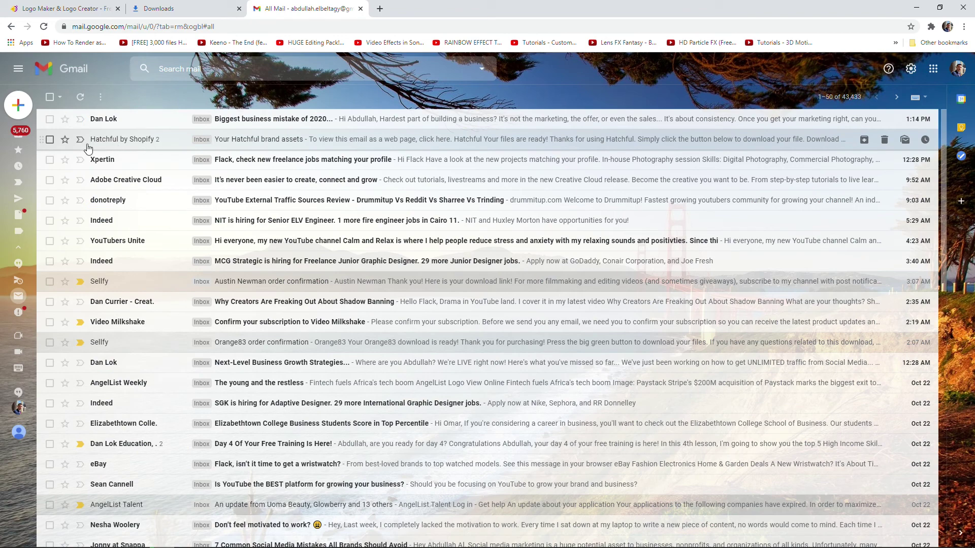
{"action": "left_click", "coordinate": [277, 147]}
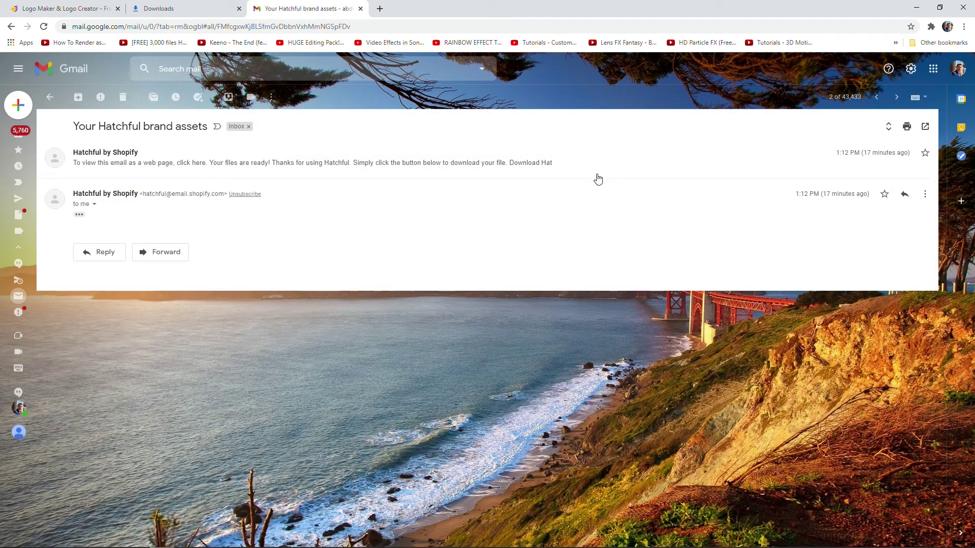
Step: Check the latest Hatchful message's sender details and expand its hidden content
{"action": "left_click", "coordinate": [94, 205]}
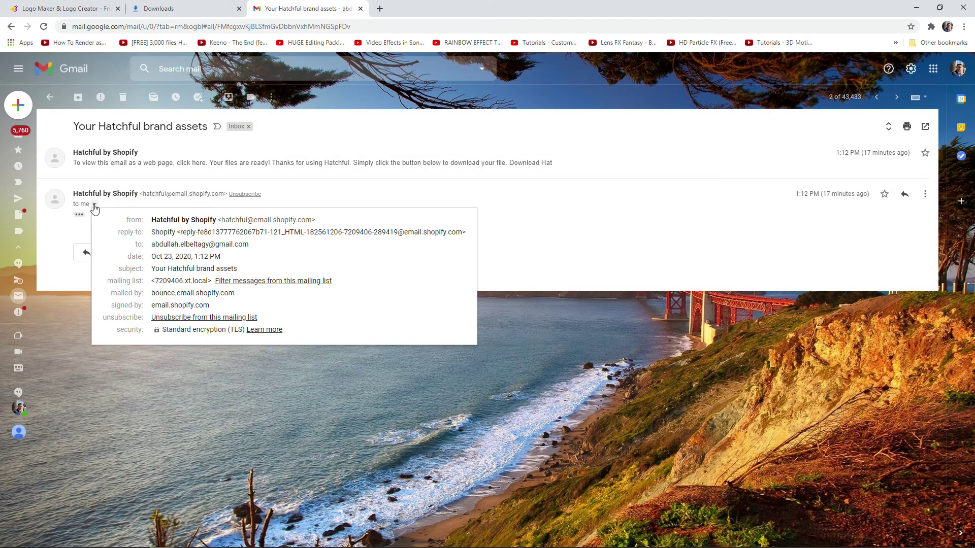
{"action": "left_click", "coordinate": [274, 206]}
{"action": "left_click", "coordinate": [78, 212]}
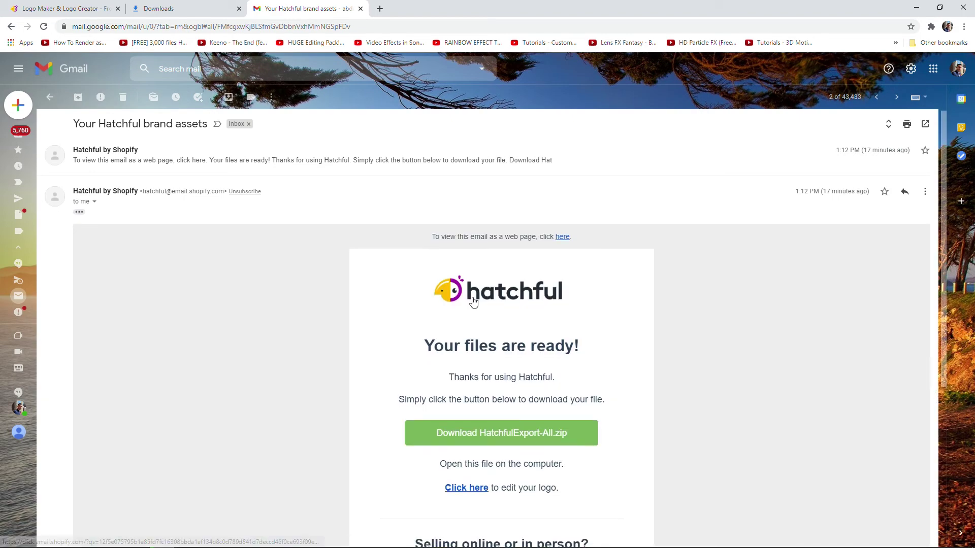
{"action": "scroll", "coordinate": [473, 302], "scroll_direction": "down", "scroll_amount": 3}
{"action": "scroll", "coordinate": [443, 276], "scroll_direction": "up", "scroll_amount": 3}
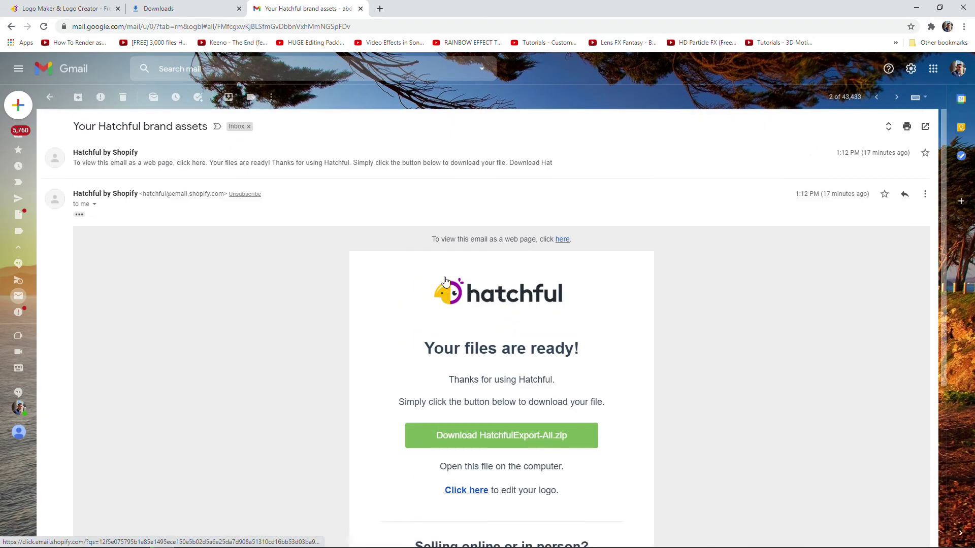
Step: Expand the earlier Hatchful message, review both emails, and download HatchfulExport-All.zip from the latest one
{"action": "left_click", "coordinate": [207, 170]}
{"action": "scroll", "coordinate": [546, 230], "scroll_direction": "up", "scroll_amount": 7}
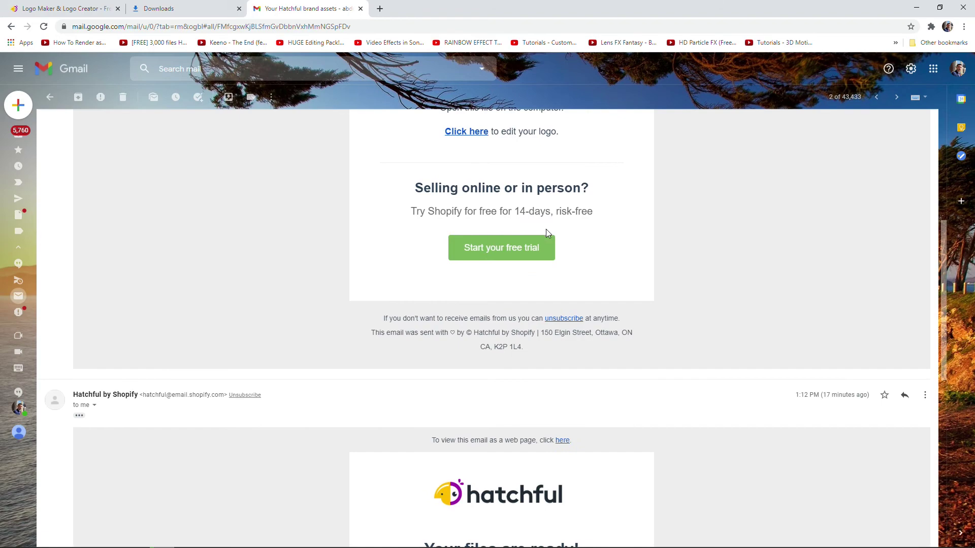
{"action": "scroll", "coordinate": [452, 307], "scroll_direction": "down", "scroll_amount": 6}
{"action": "scroll", "coordinate": [511, 320], "scroll_direction": "down", "scroll_amount": 3}
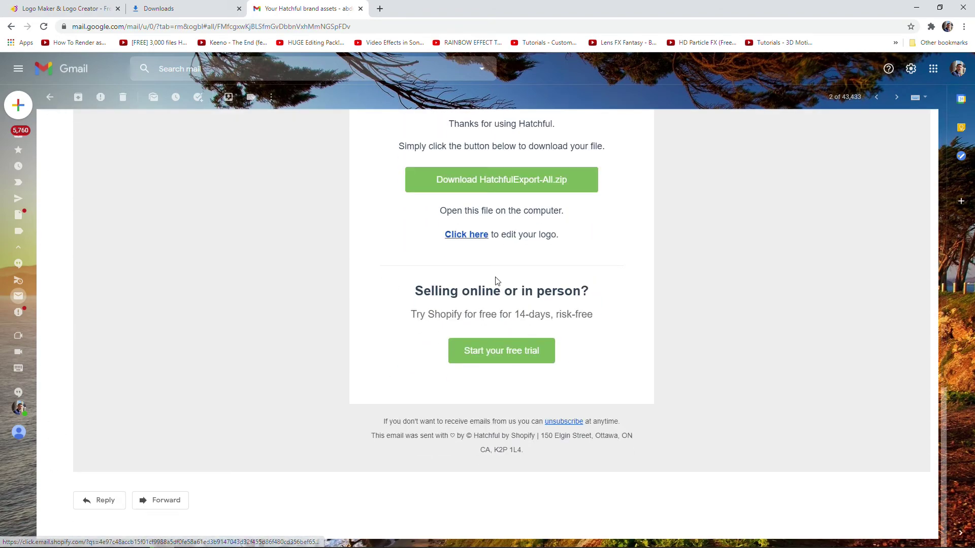
{"action": "scroll", "coordinate": [548, 309], "scroll_direction": "up", "scroll_amount": 9}
{"action": "scroll", "coordinate": [618, 315], "scroll_direction": "down", "scroll_amount": 5}
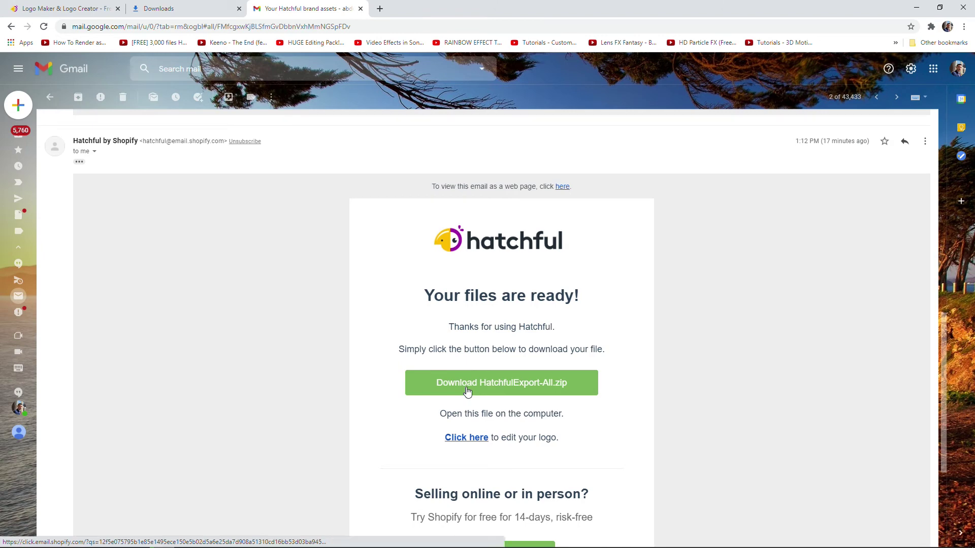
{"action": "left_click", "coordinate": [467, 391]}
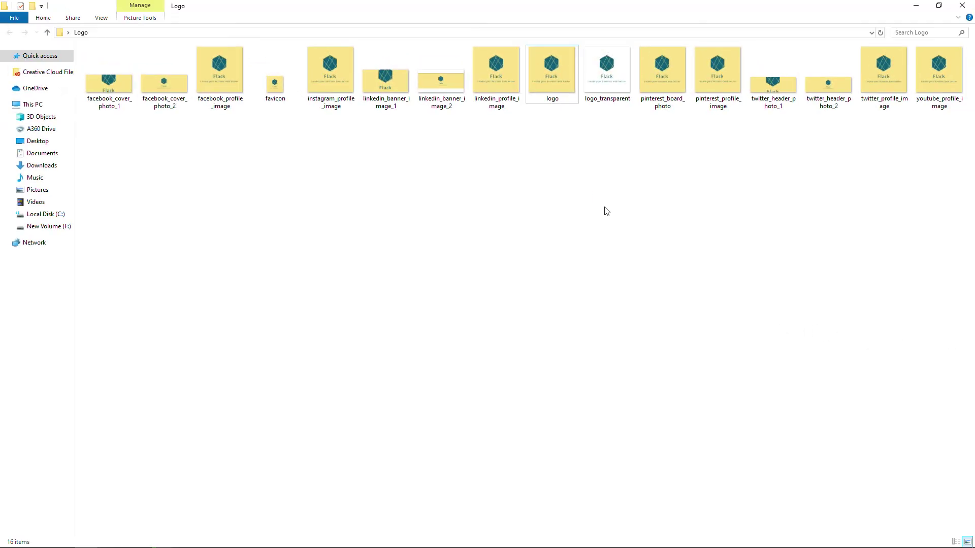
{"action": "mouse_move", "coordinate": [560, 81]}
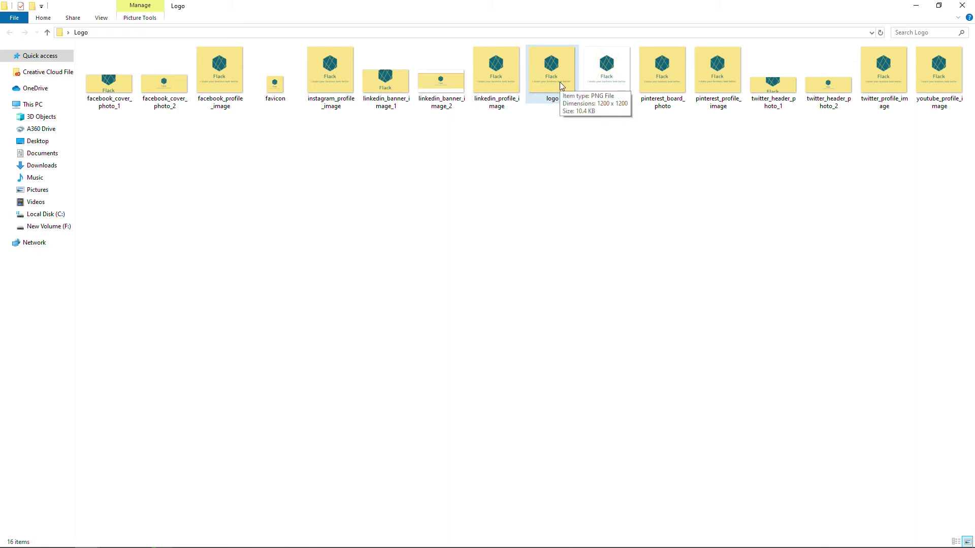
{"action": "right_click", "coordinate": [554, 86]}
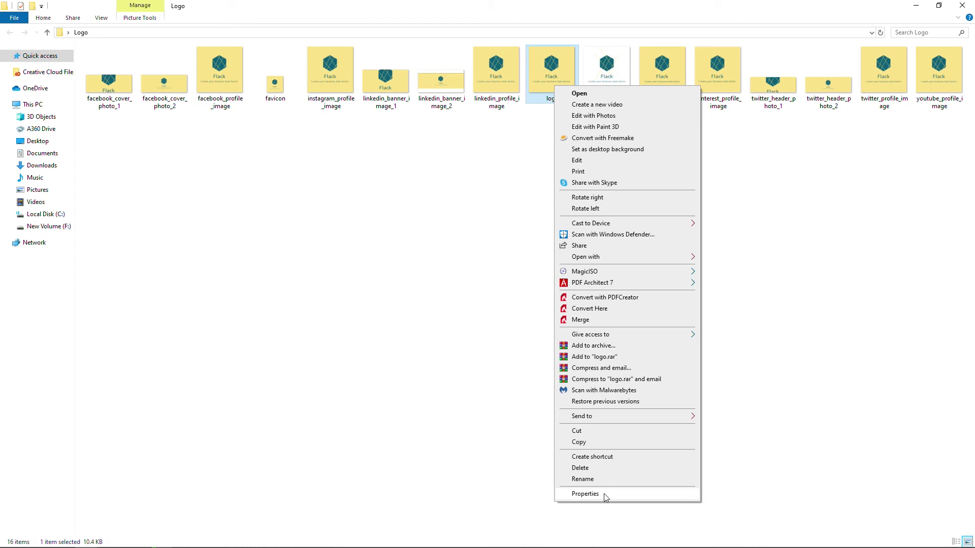
{"action": "left_click", "coordinate": [561, 122]}
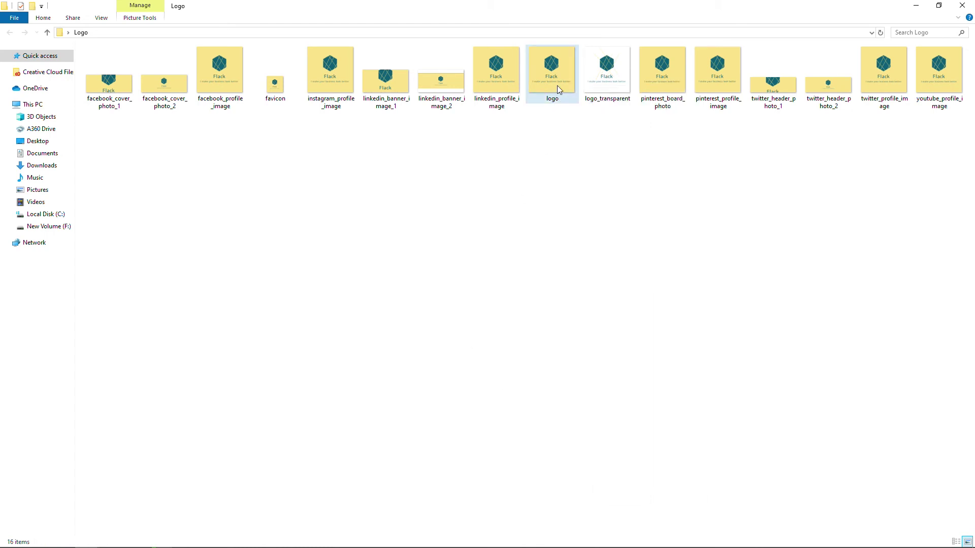
Step: Examine the image dimensions in the detailed properties of the logo file in File Explorer's Logo folder, and close the properties
{"action": "mouse_move", "coordinate": [558, 90]}
{"action": "mouse_move", "coordinate": [613, 104]}
{"action": "left_click", "coordinate": [550, 84]}
{"action": "right_click", "coordinate": [551, 86]}
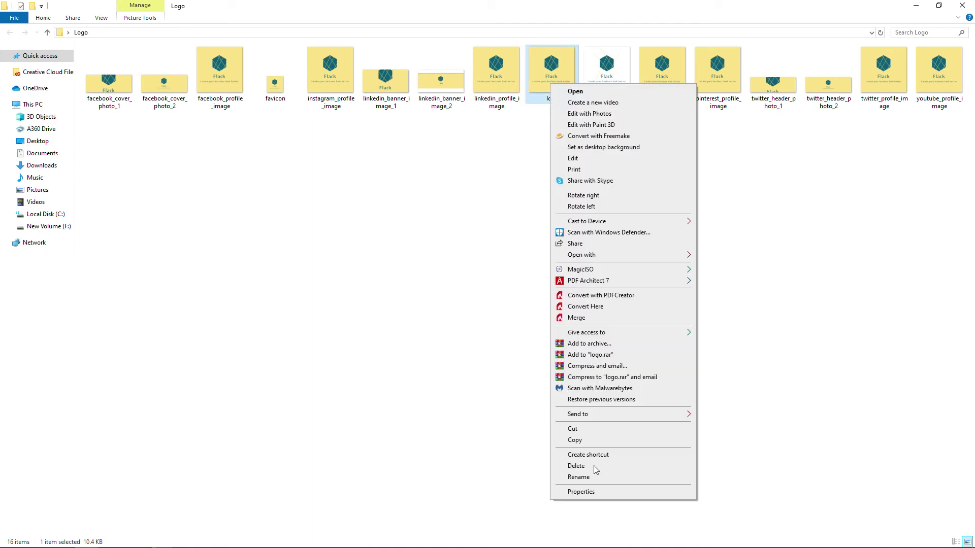
{"action": "left_click", "coordinate": [603, 498]}
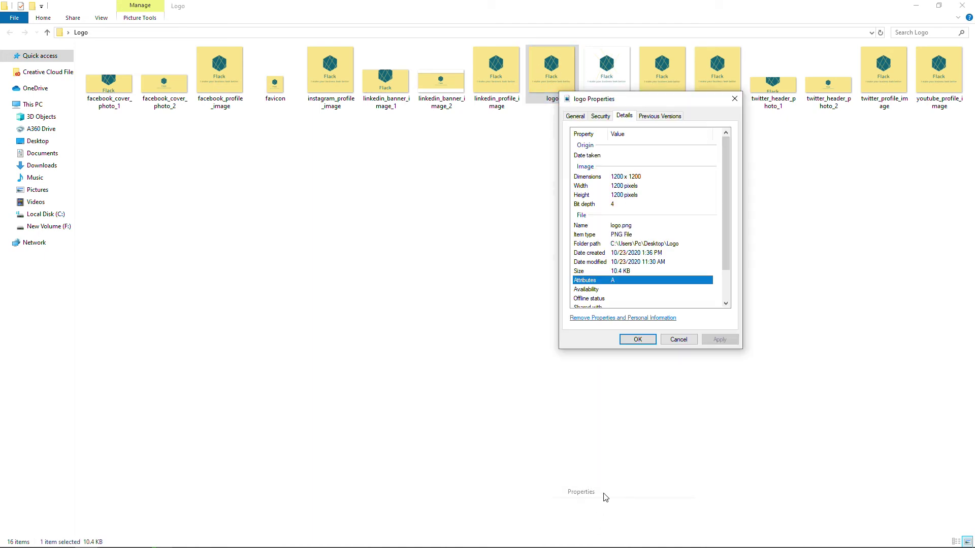
{"action": "left_click", "coordinate": [627, 116]}
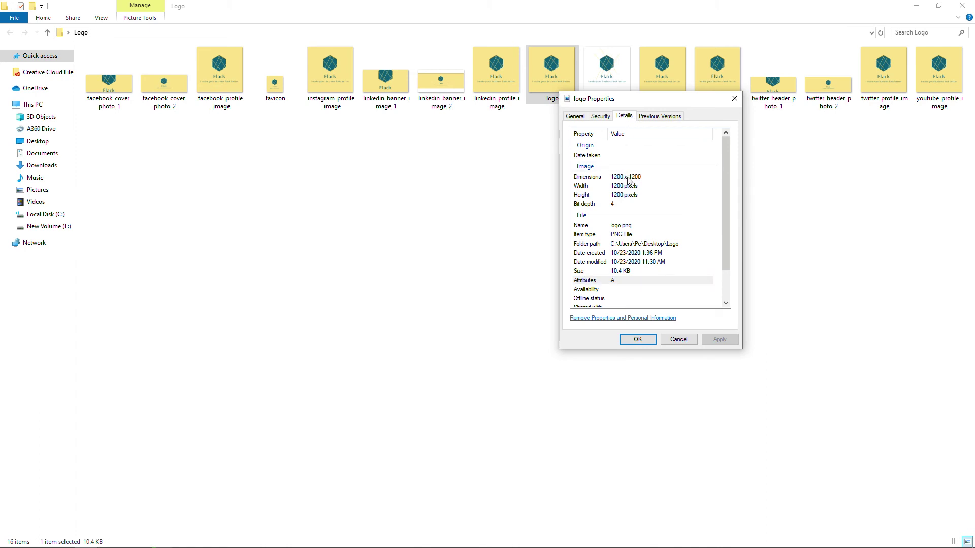
{"action": "left_click", "coordinate": [626, 177]}
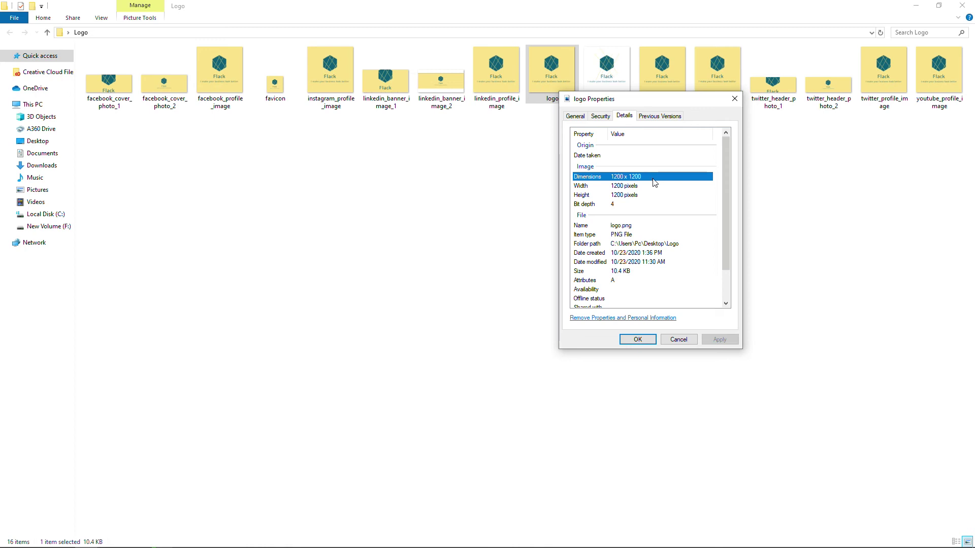
{"action": "left_click", "coordinate": [733, 100]}
{"action": "left_click_drag", "start_coordinate": [691, 148], "coordinate": [652, 181]}
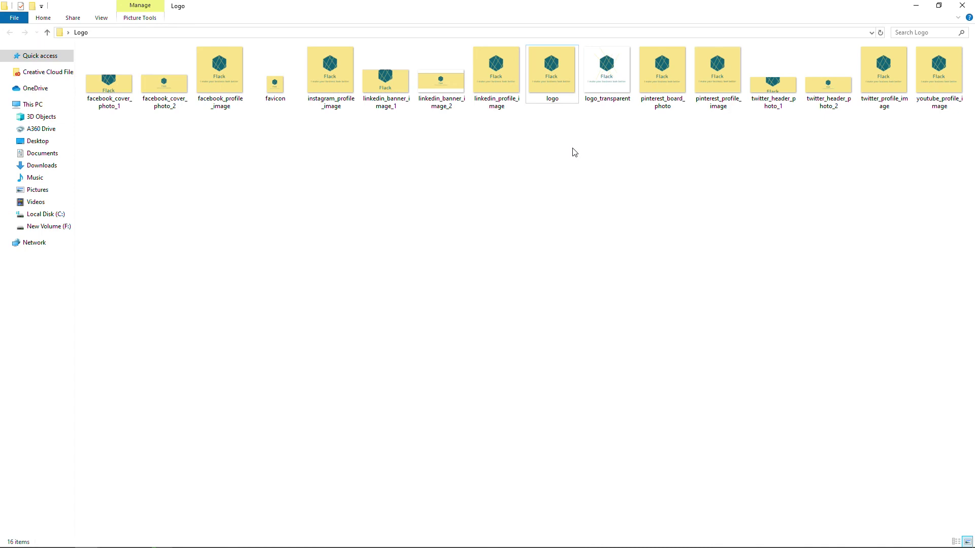
Step: View the logo image at full size in Photos and close it
{"action": "left_click_drag", "start_coordinate": [969, 303], "coordinate": [226, 236]}
{"action": "double_click", "coordinate": [558, 81]}
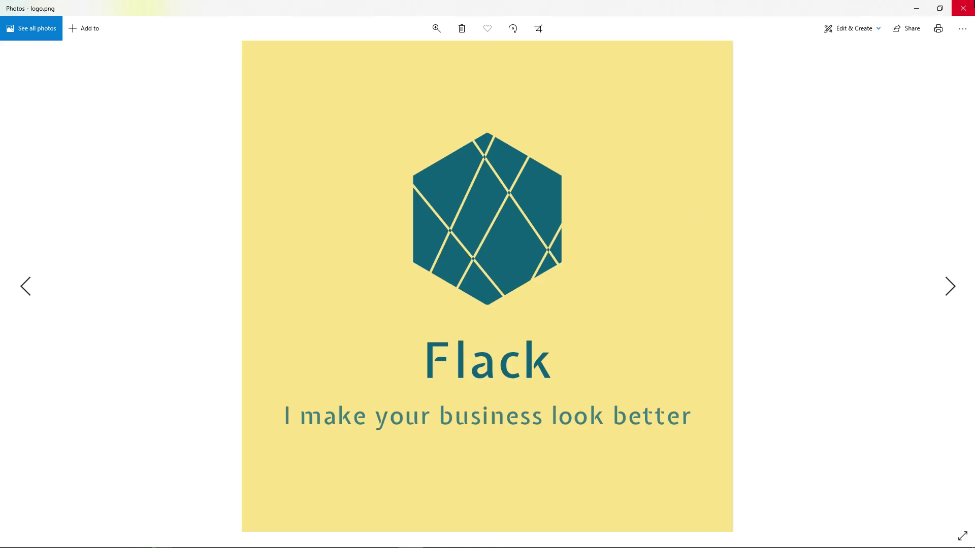
{"action": "key", "text": "alt+F4"}
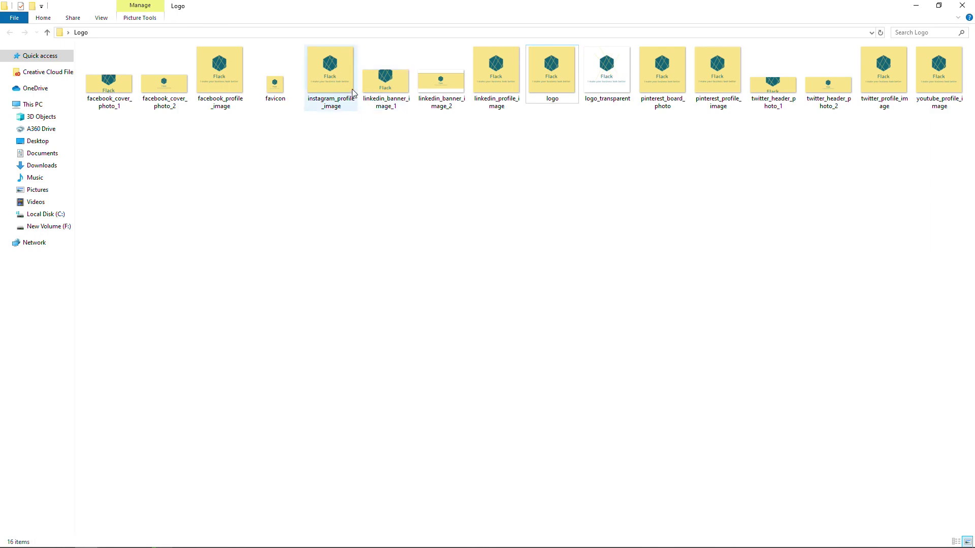
Step: View linkedin_banner_image_2 enlarged in Photos and close it
{"action": "double_click", "coordinate": [457, 86]}
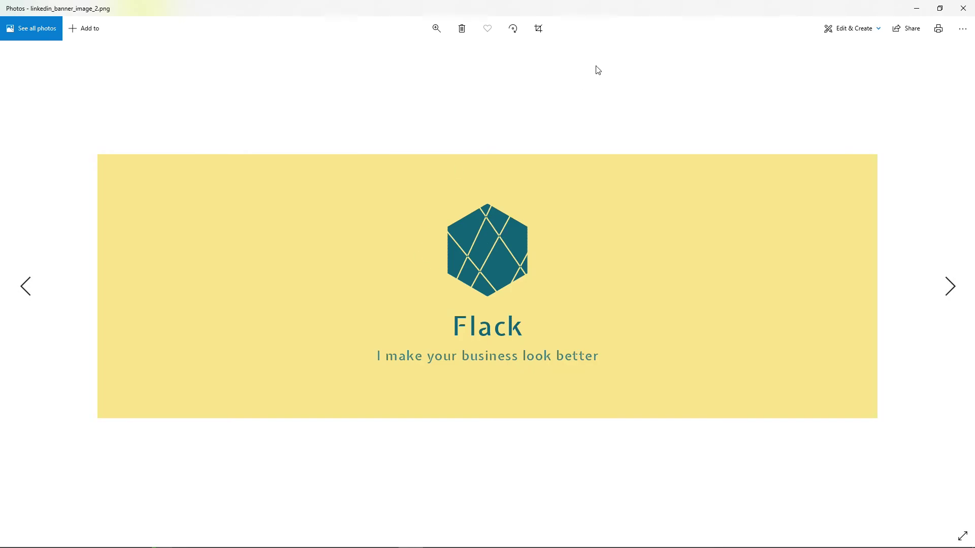
{"action": "scroll", "coordinate": [517, 322], "scroll_direction": "up", "scroll_amount": 3}
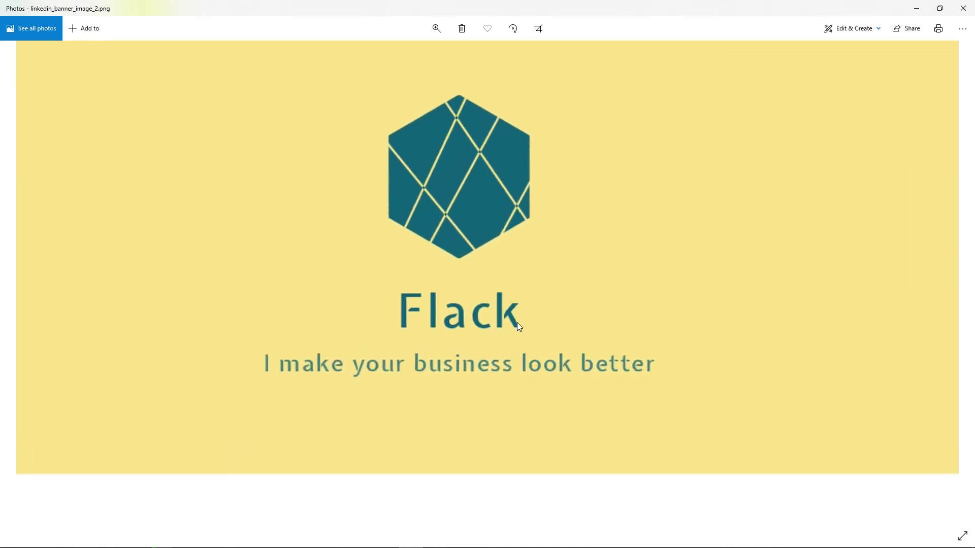
{"action": "key", "text": "alt+F4"}
{"action": "left_click_drag", "start_coordinate": [580, 219], "coordinate": [448, 291]}
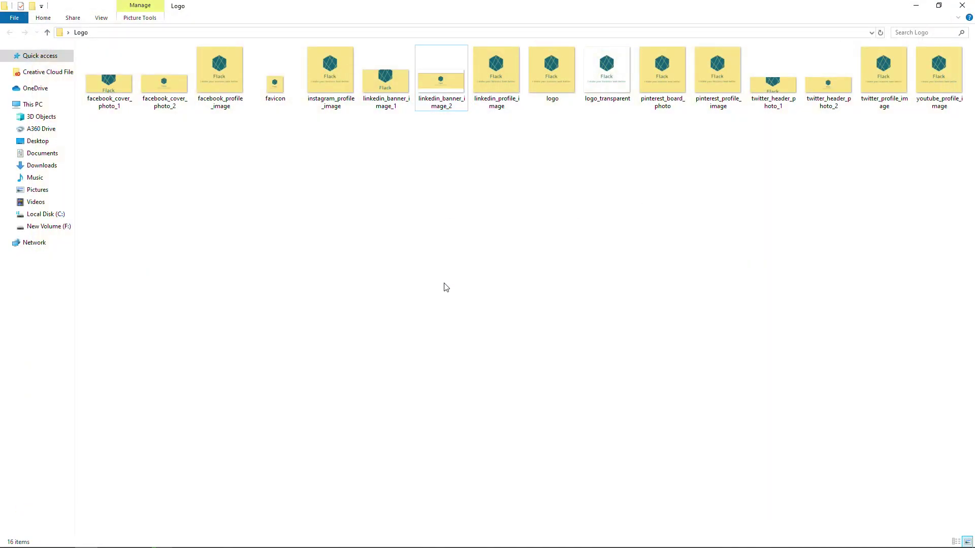
Step: View facebook_cover_photo_2 and twitter_header_photo_2 one after the other in Photos, closing each image
{"action": "left_click", "coordinate": [168, 94]}
{"action": "double_click", "coordinate": [167, 94]}
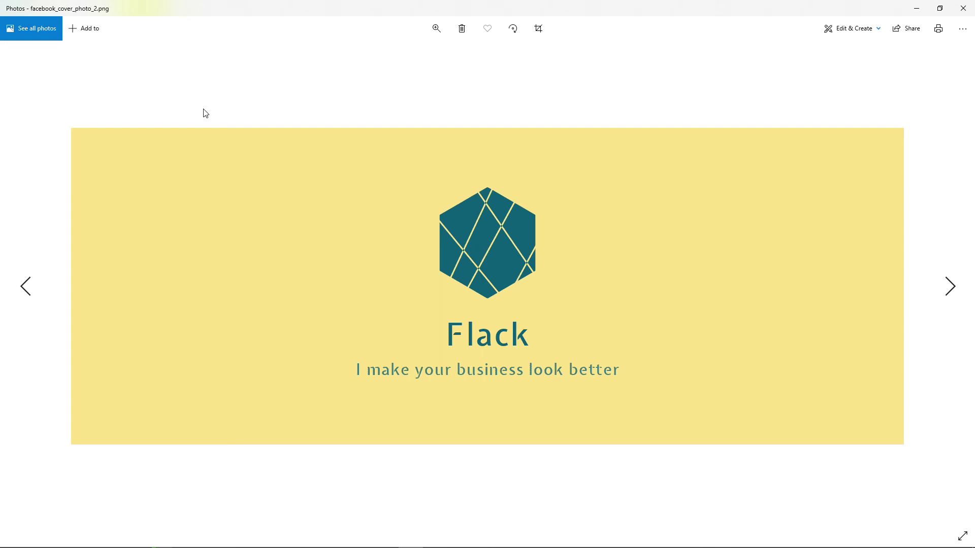
{"action": "key", "text": "alt+F4"}
{"action": "double_click", "coordinate": [842, 76]}
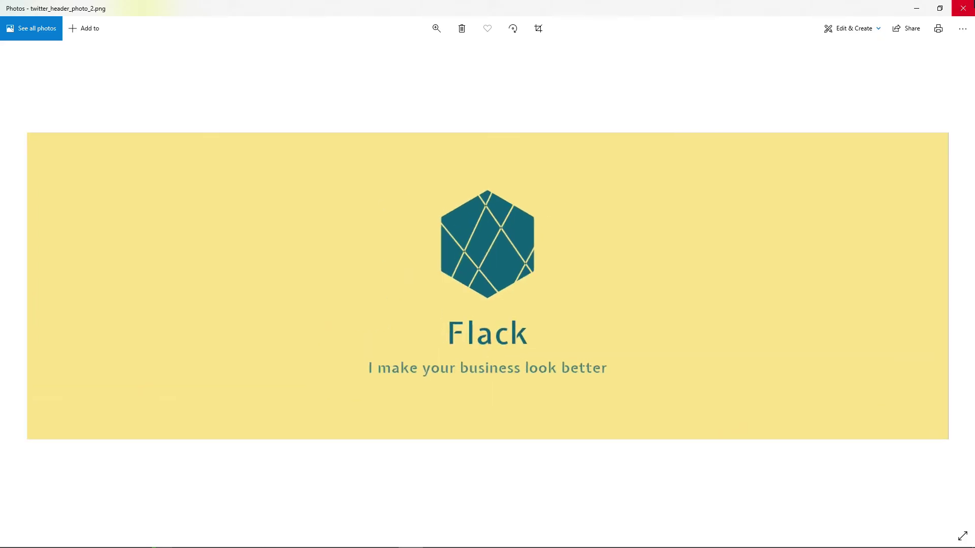
{"action": "left_click", "coordinate": [963, 8]}
{"action": "left_click", "coordinate": [792, 267]}
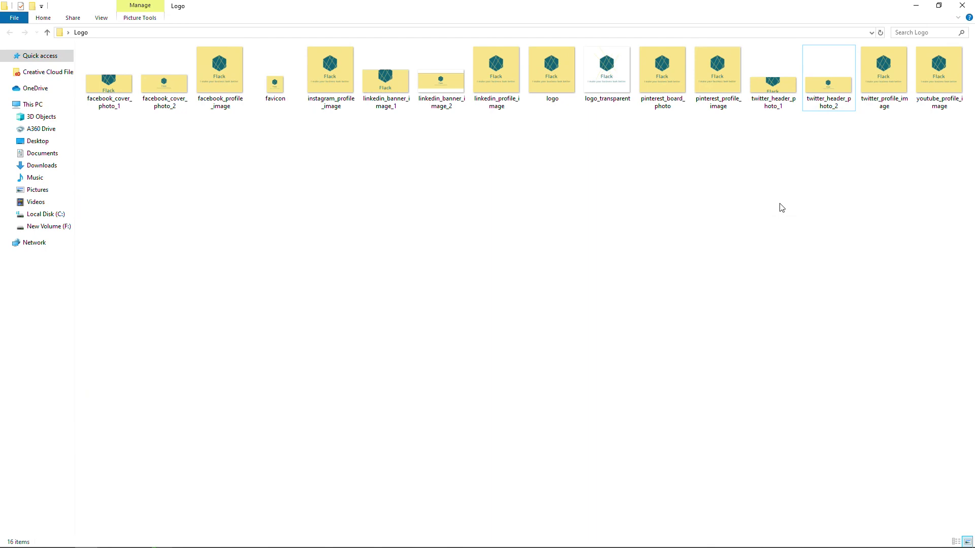